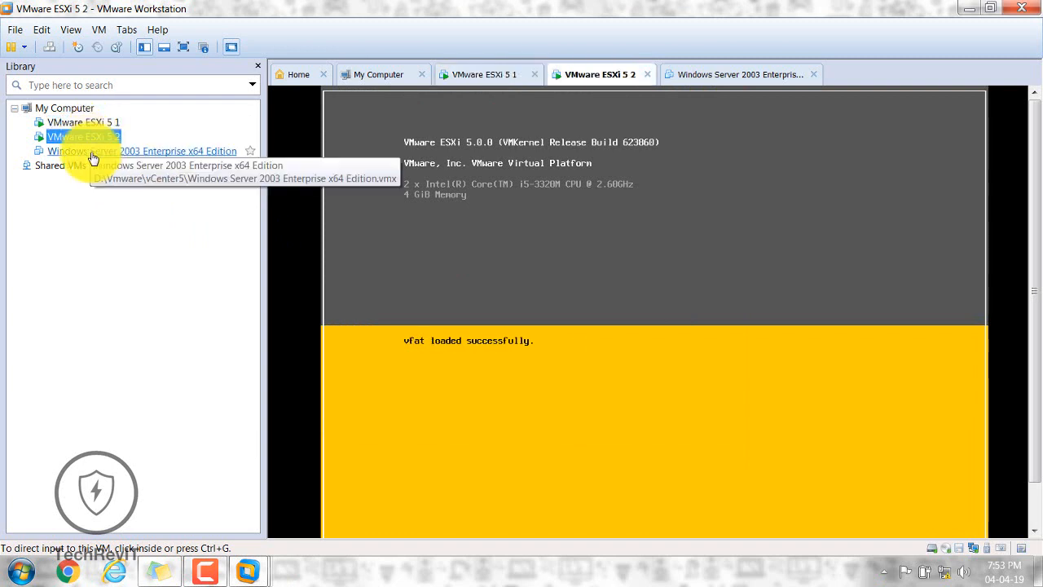
Step: Open the Windows Server 2003 Enterprise x64 Edition VM from the Library to view its powered-off summary
{"action": "left_click", "coordinate": [93, 151]}
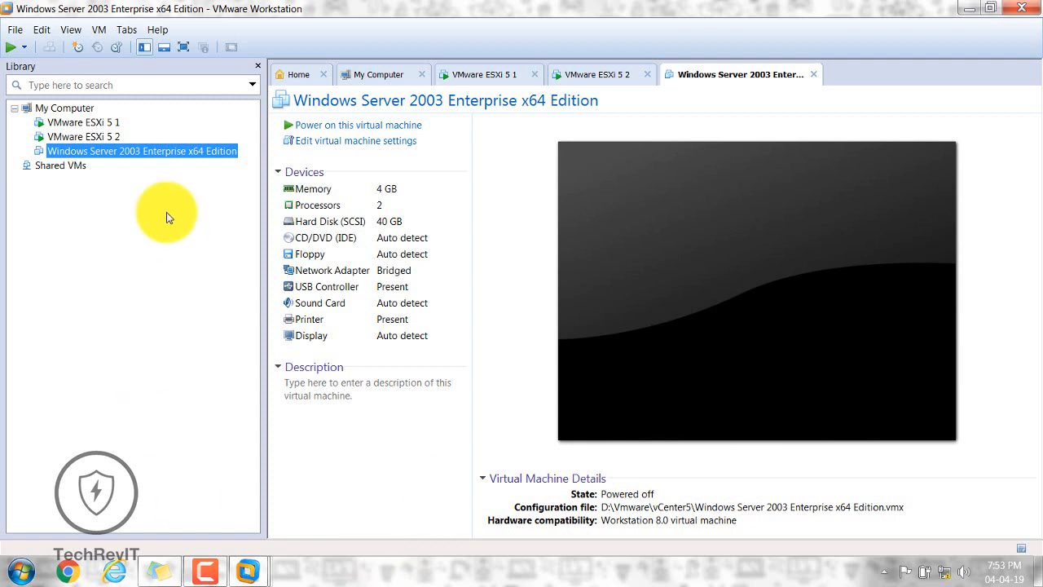
Step: Power on the Windows Server 2003 Enterprise x64 Edition virtual machine
{"action": "right_click", "coordinate": [114, 151]}
{"action": "mouse_move", "coordinate": [147, 236]}
{"action": "left_click", "coordinate": [331, 238]}
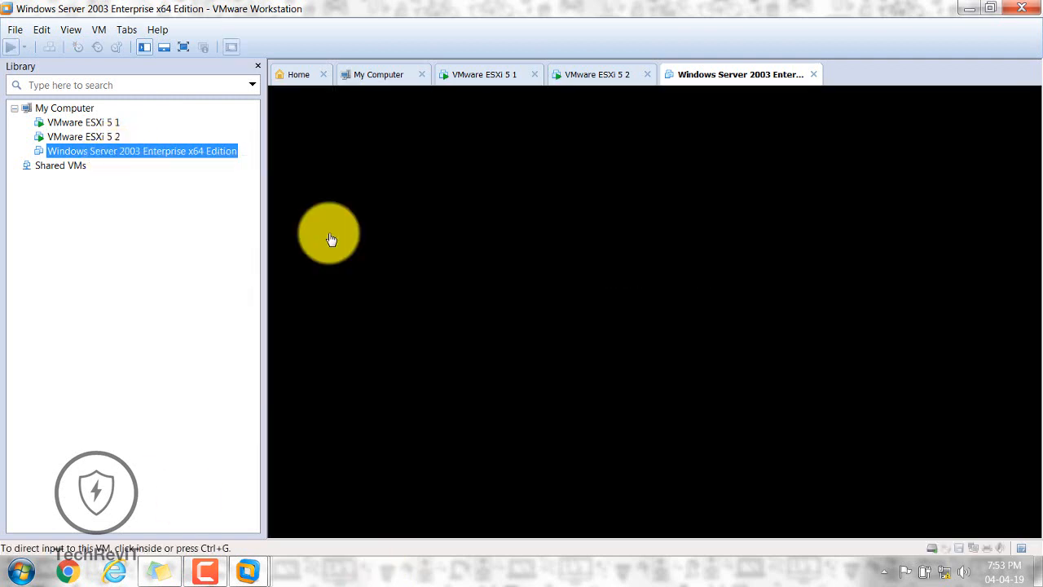
Step: Check the ESXi 5 1 and 5 2 consoles, return to Windows Server 2003, then open the host Start menu
{"action": "left_click", "coordinate": [575, 77]}
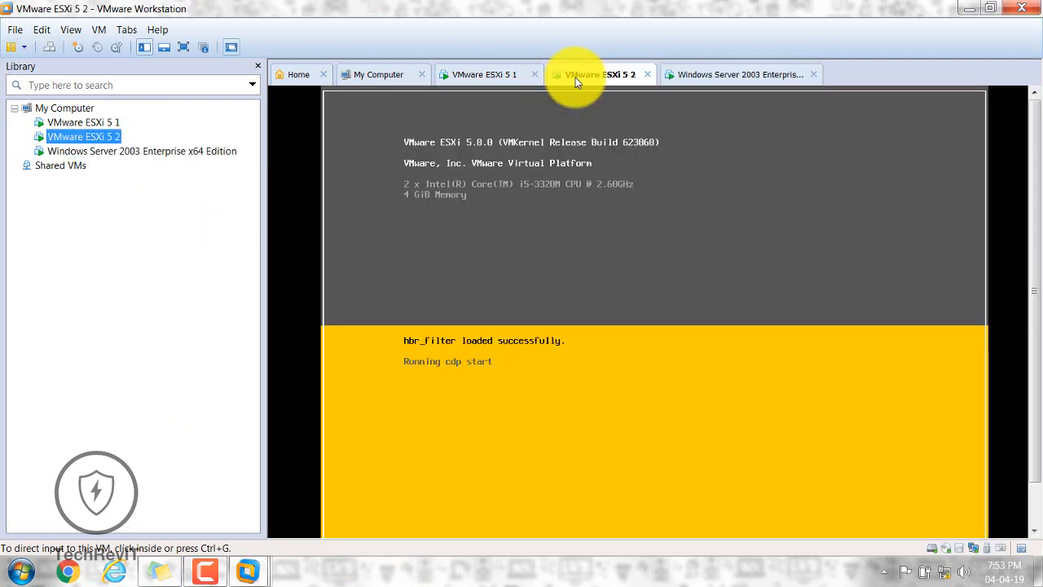
{"action": "left_click", "coordinate": [479, 71]}
{"action": "left_click", "coordinate": [580, 73]}
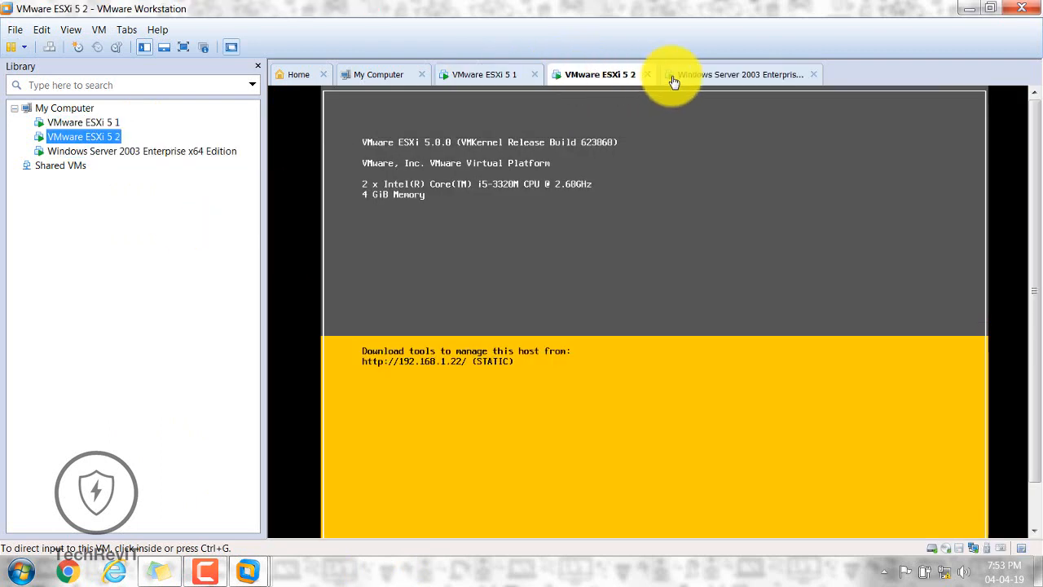
{"action": "left_click", "coordinate": [467, 77]}
{"action": "left_click", "coordinate": [593, 77]}
{"action": "left_click", "coordinate": [734, 73]}
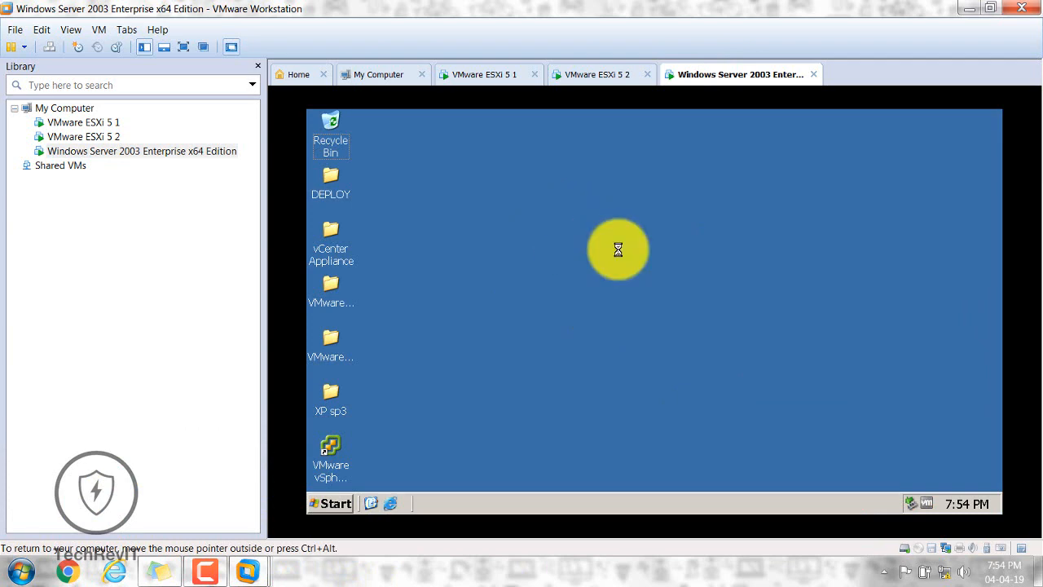
{"action": "key", "text": "ctrl+alt"}
{"action": "left_click", "coordinate": [21, 571]}
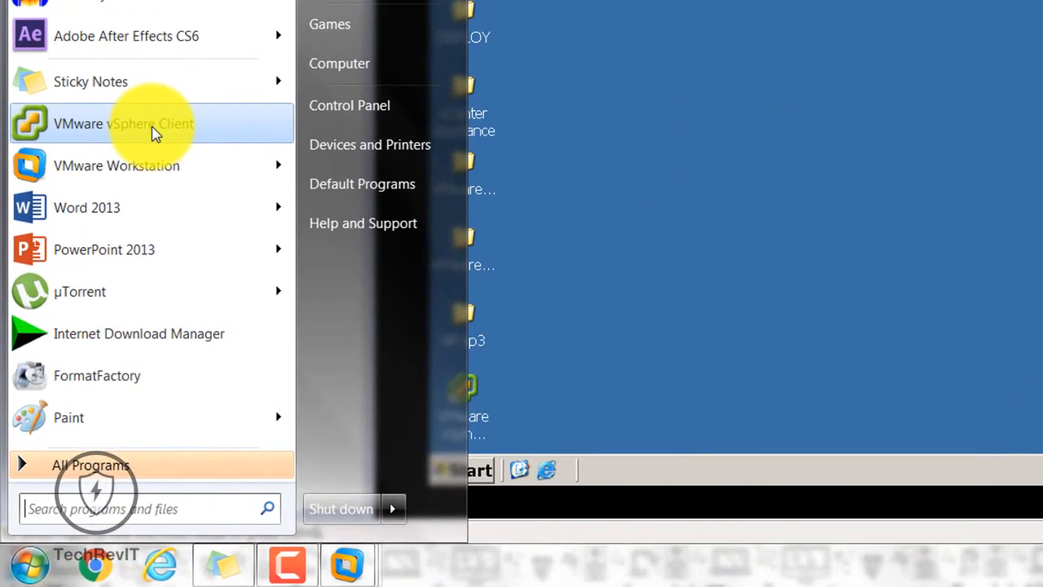
Step: Launch vSphere Client, log in to 192.168.1.12 with administrator credentials, and ignore the certificate warning
{"action": "left_click", "coordinate": [155, 133]}
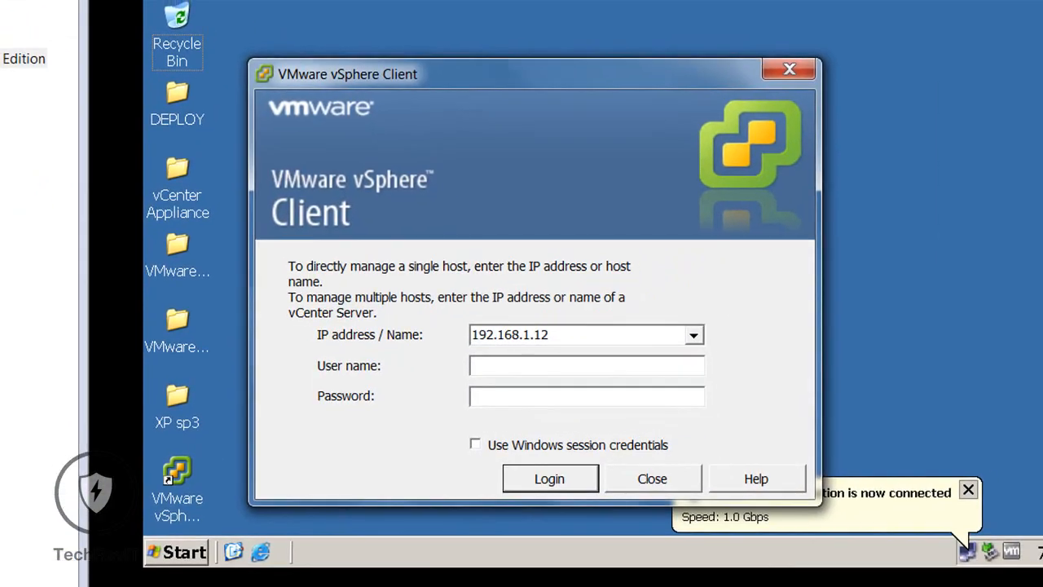
{"action": "left_click", "coordinate": [501, 368]}
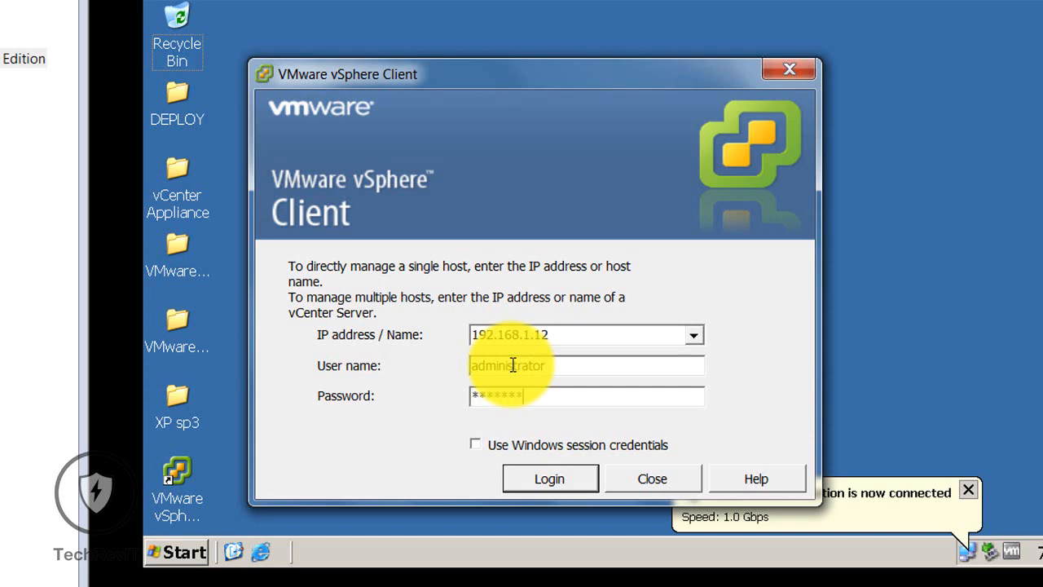
{"action": "type", "text": "***"}
{"action": "key", "text": "Return"}
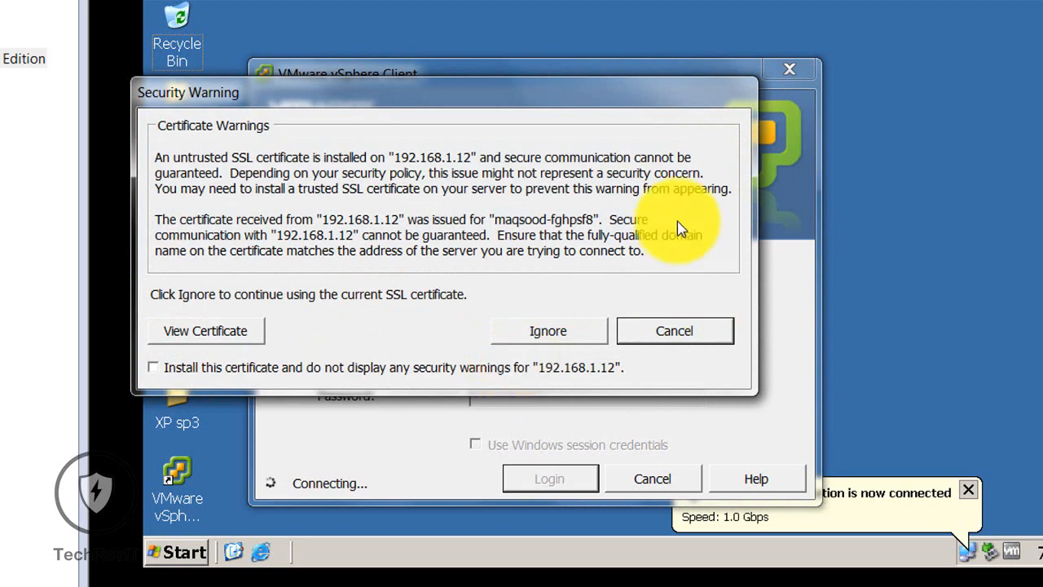
{"action": "left_click", "coordinate": [550, 331]}
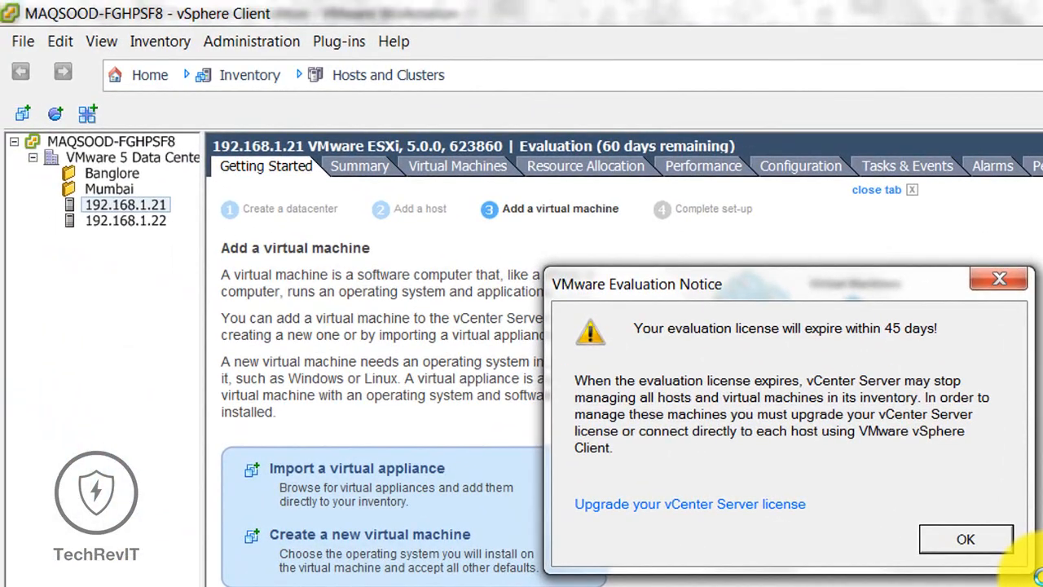
Step: Dismiss the evaluation notice and switch between hosts 192.168.1.22 and 192.168.1.21, ending on 192.168.1.21
{"action": "left_click", "coordinate": [966, 539]}
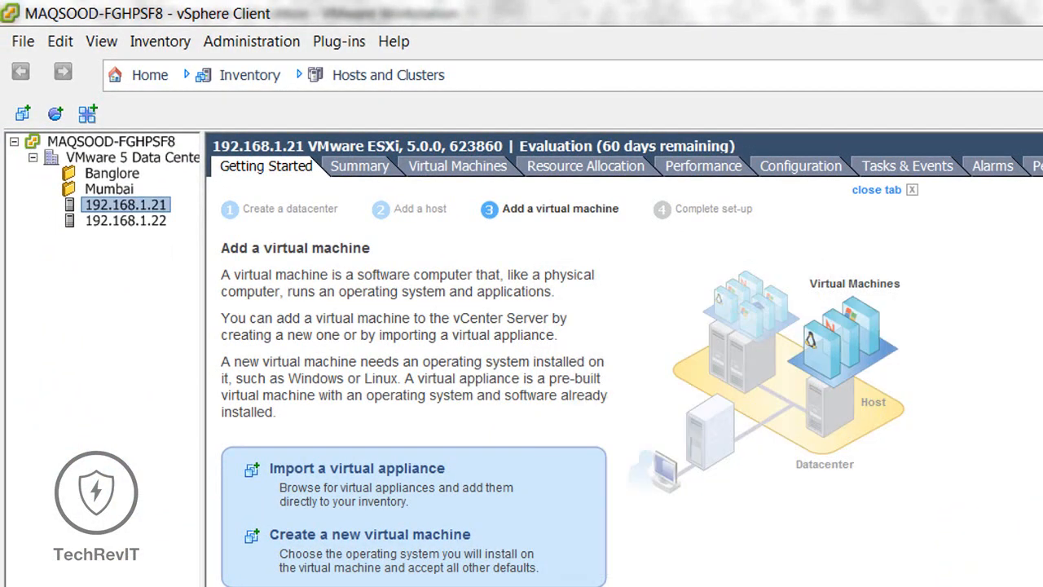
{"action": "left_click", "coordinate": [127, 223]}
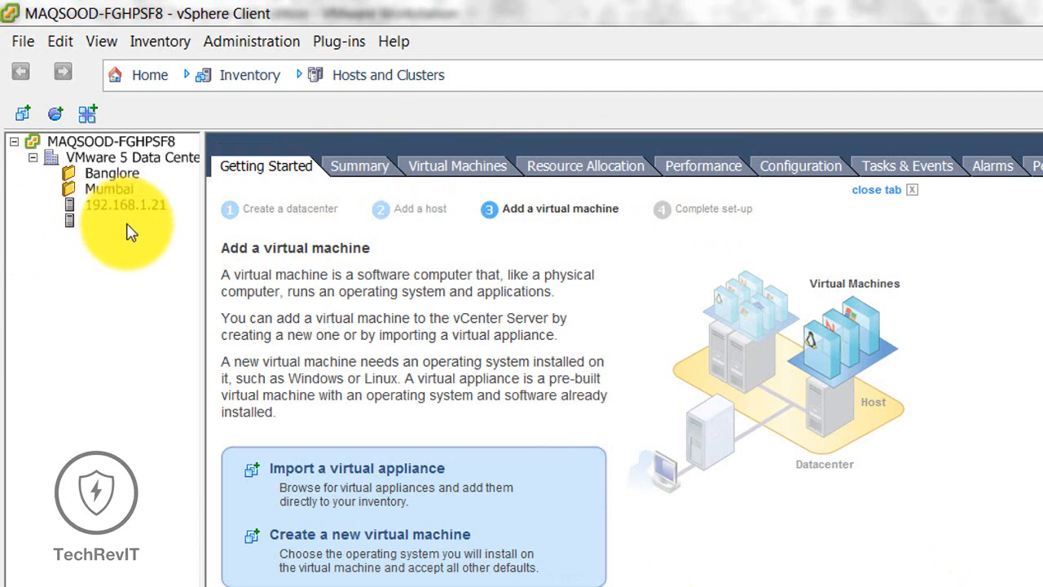
{"action": "left_click", "coordinate": [135, 206]}
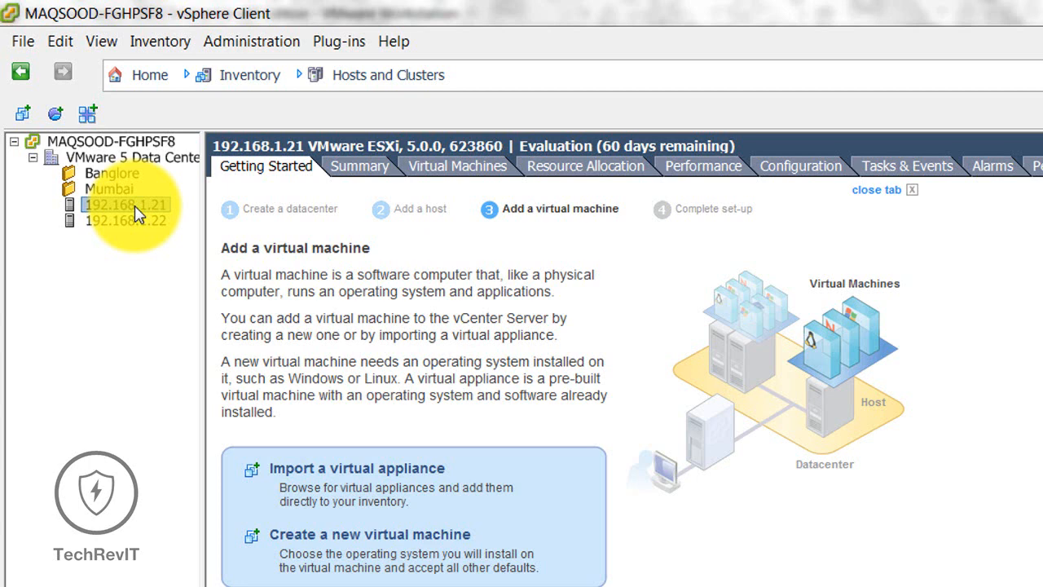
{"action": "left_click", "coordinate": [124, 220]}
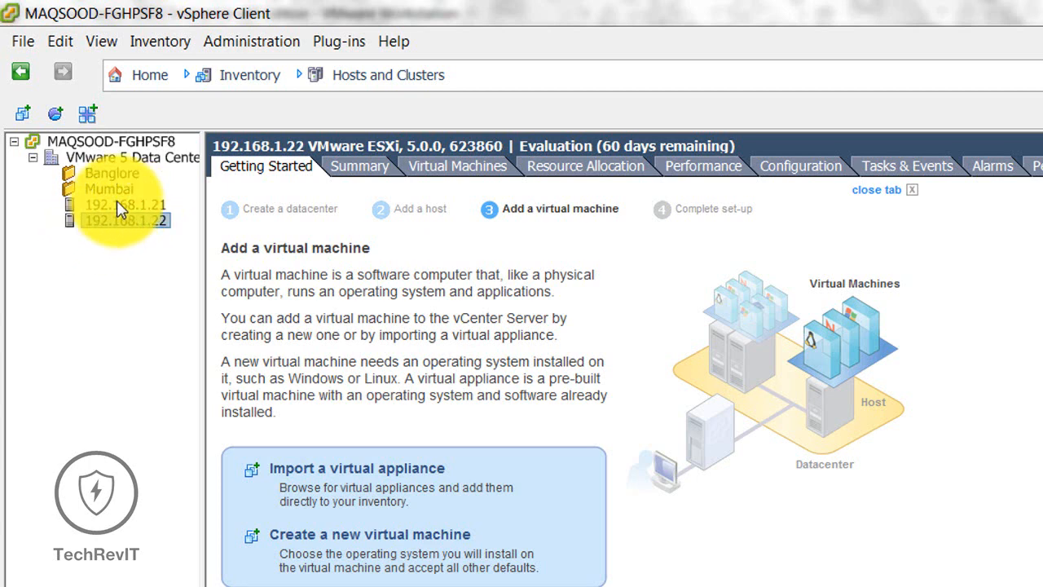
{"action": "left_click", "coordinate": [120, 206]}
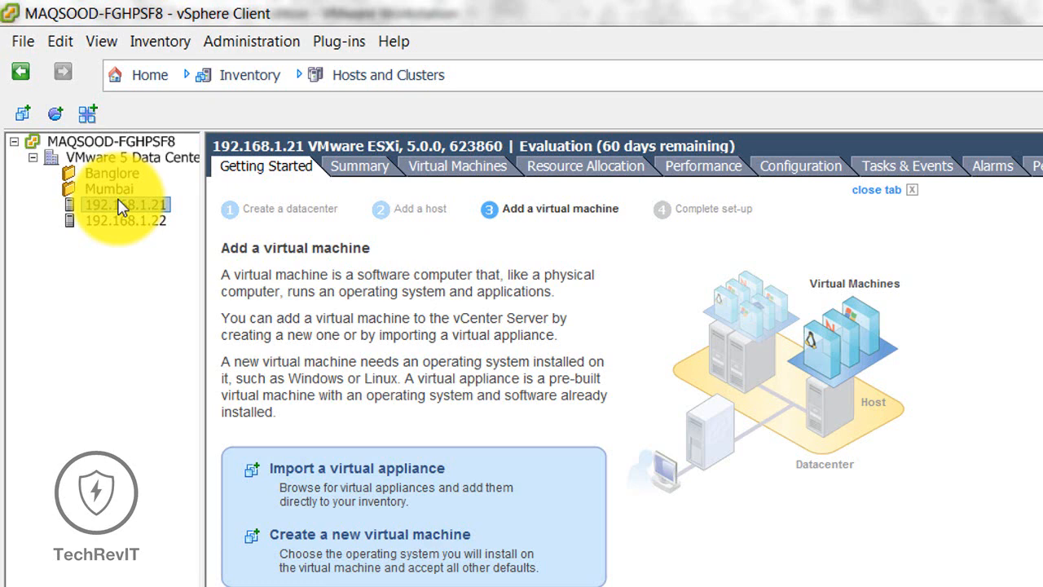
{"action": "left_click", "coordinate": [124, 221]}
{"action": "left_click", "coordinate": [122, 205]}
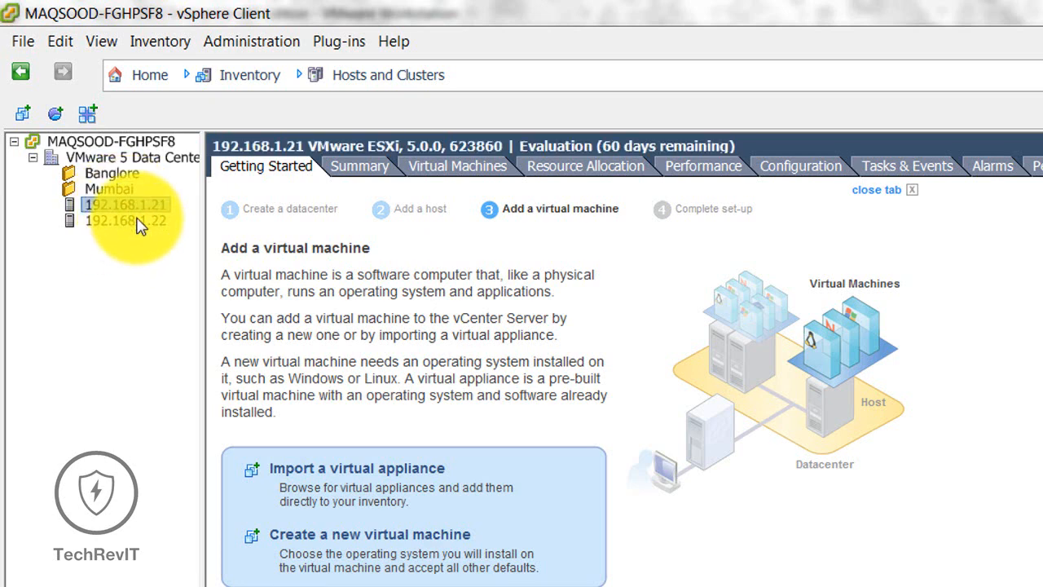
{"action": "left_click", "coordinate": [137, 222]}
{"action": "left_click", "coordinate": [133, 205]}
Step: Start a Typical new VM on host 192.168.1.21 named WIN XP, stored on datastore1
{"action": "right_click", "coordinate": [133, 206]}
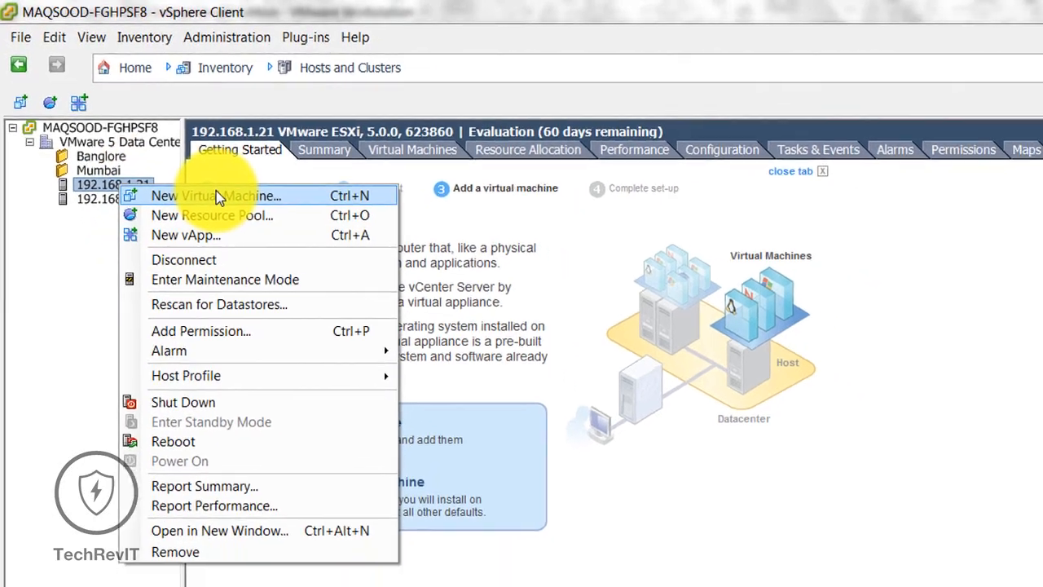
{"action": "left_click", "coordinate": [239, 216]}
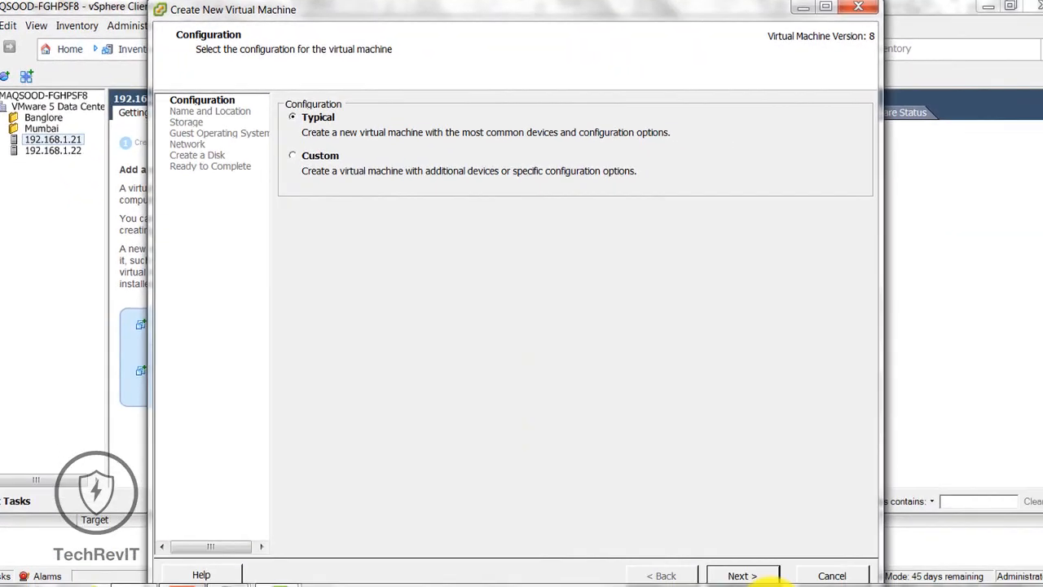
{"action": "left_click", "coordinate": [757, 575]}
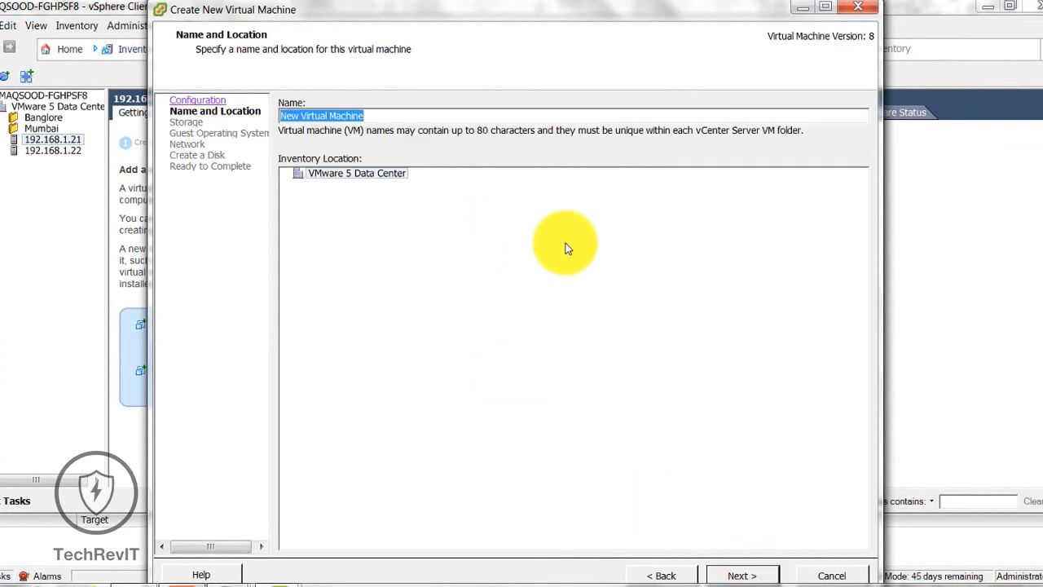
{"action": "type", "text": "WIN XP"}
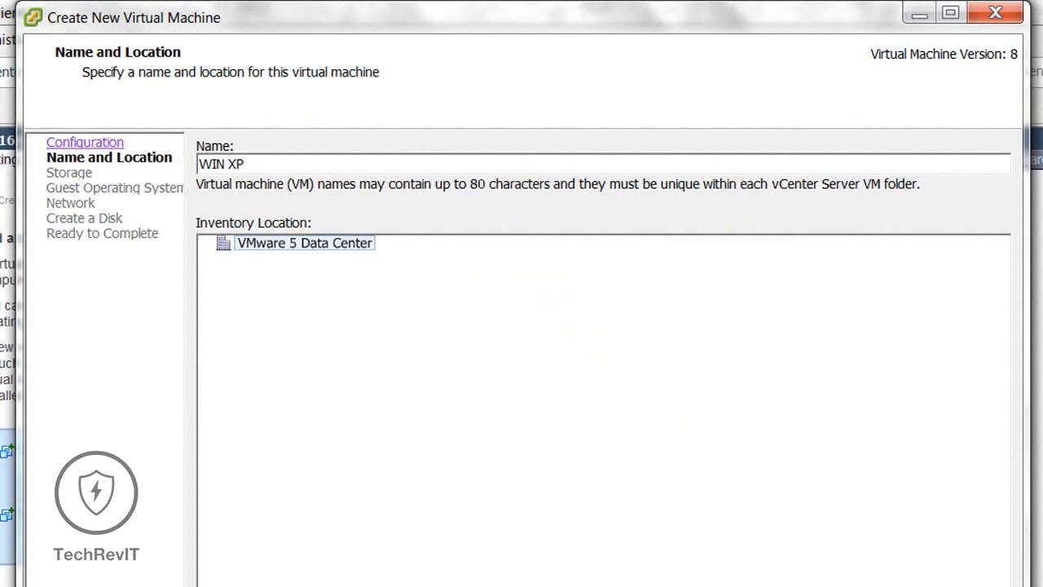
{"action": "key", "text": "Return"}
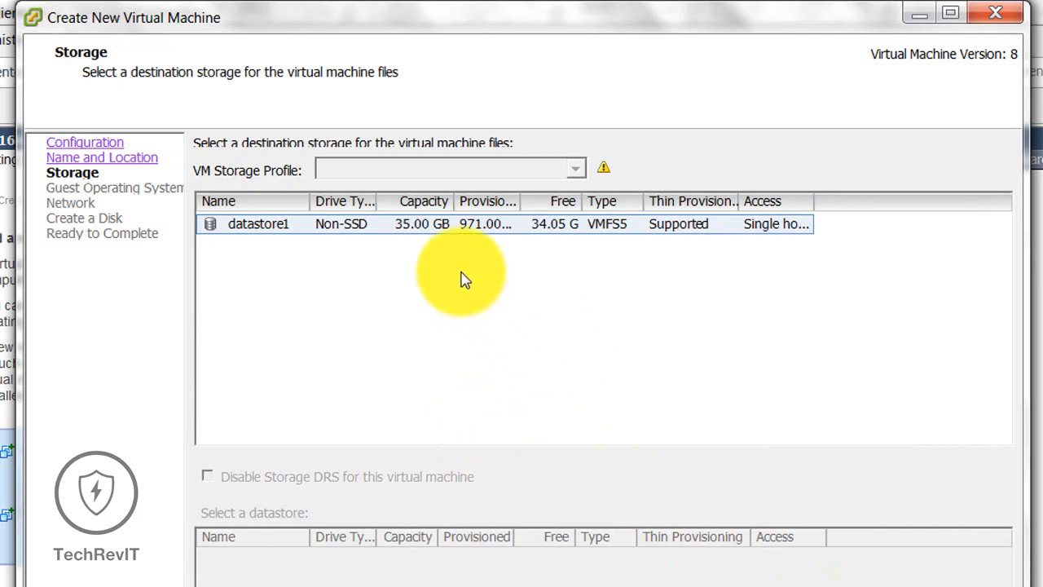
{"action": "left_click", "coordinate": [431, 225]}
{"action": "key", "text": "Return"}
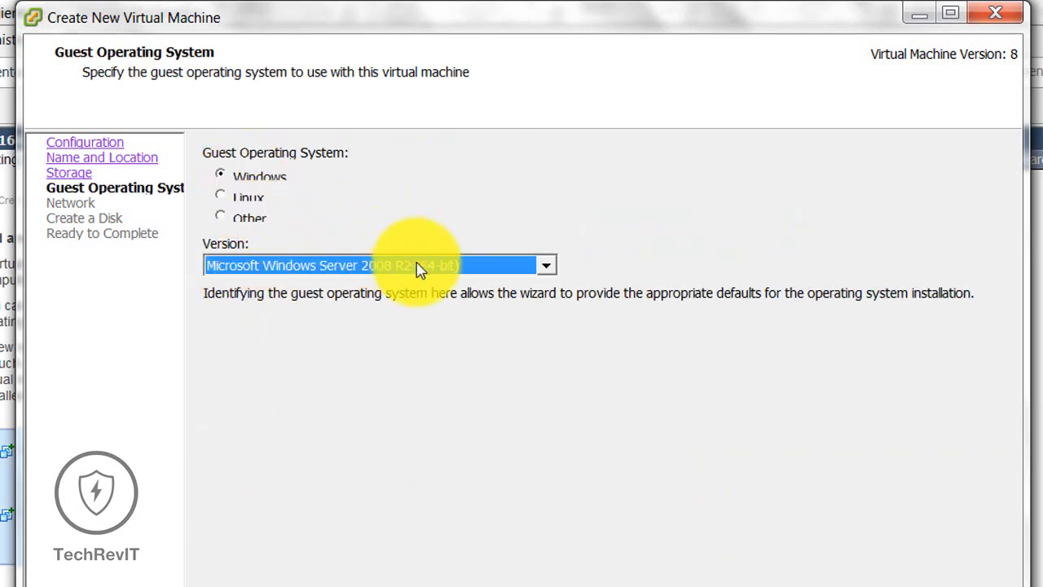
Step: Set the guest OS version to Windows XP Professional (64-bit) and continue to network settings
{"action": "left_click", "coordinate": [541, 266]}
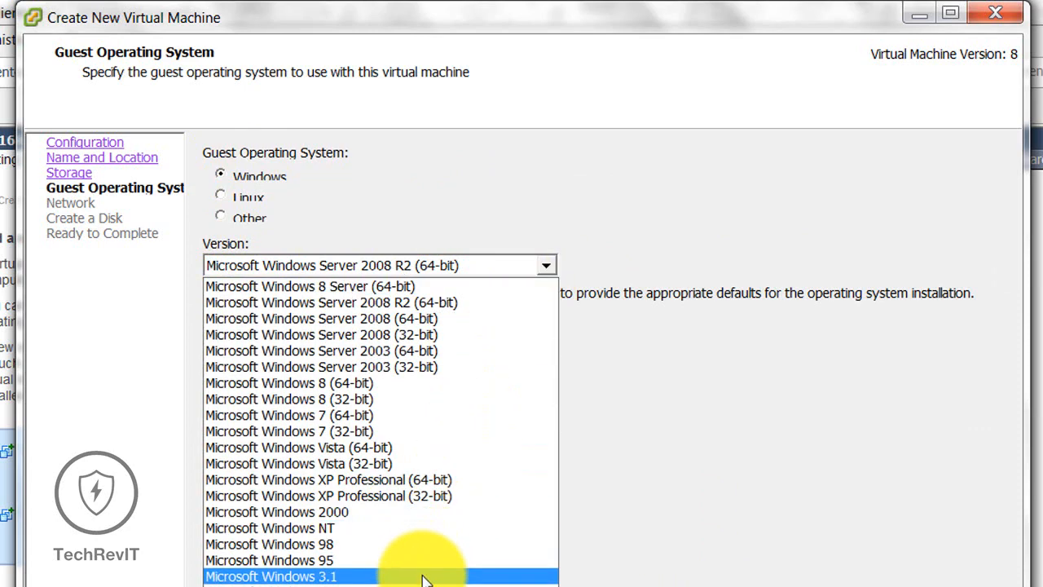
{"action": "left_click", "coordinate": [418, 505]}
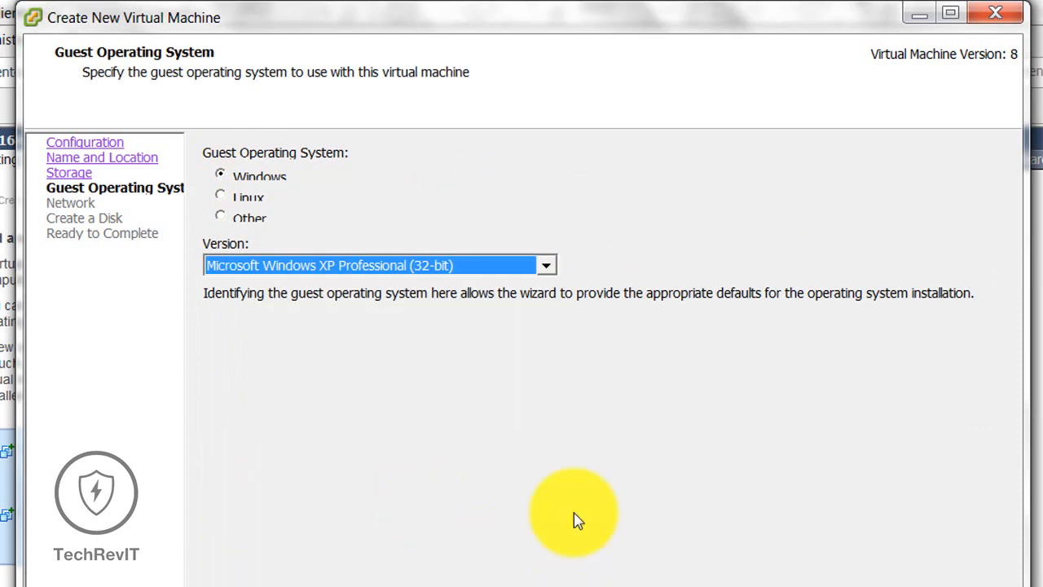
{"action": "left_click", "coordinate": [514, 268]}
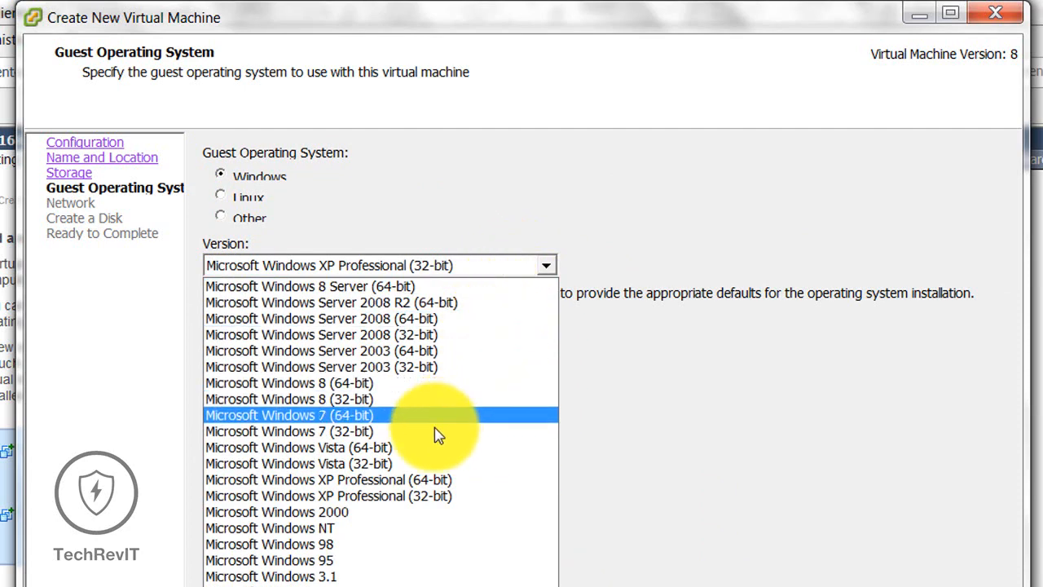
{"action": "left_click", "coordinate": [412, 480]}
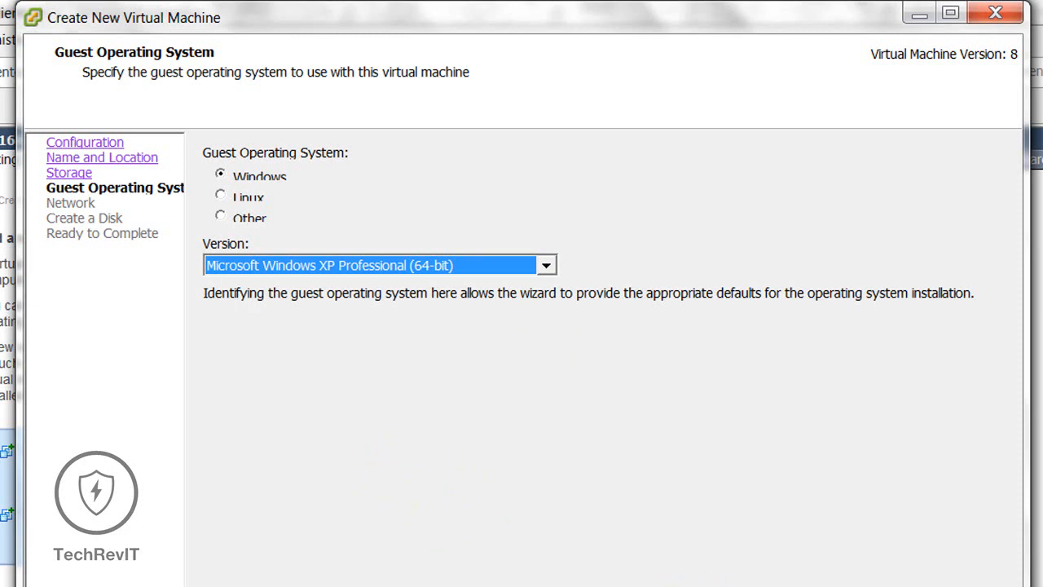
{"action": "left_click", "coordinate": [856, 586]}
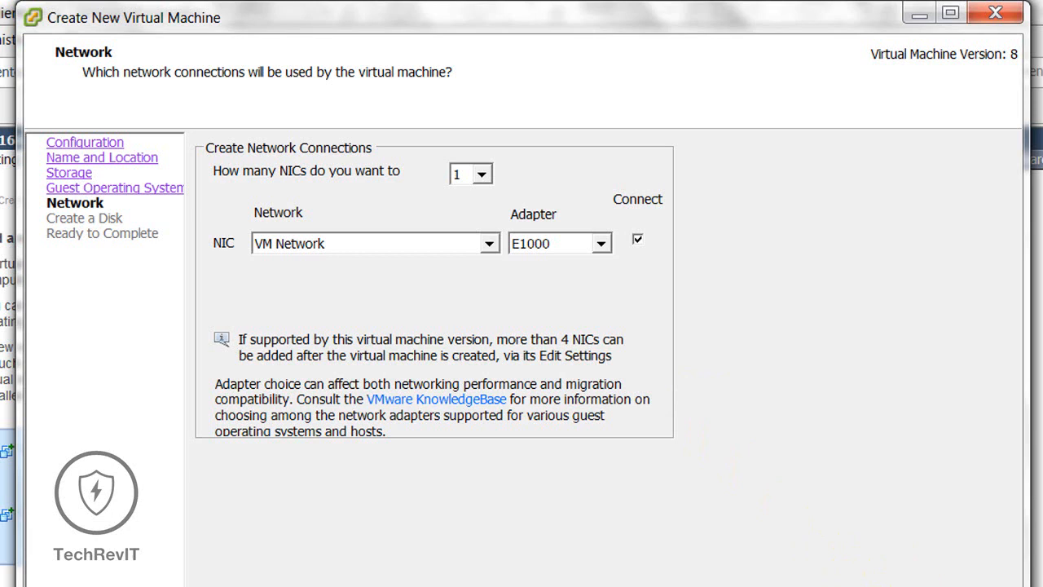
Step: Give the VM a single network adapter connected to VM Network
{"action": "left_click", "coordinate": [487, 173]}
{"action": "left_click", "coordinate": [488, 173]}
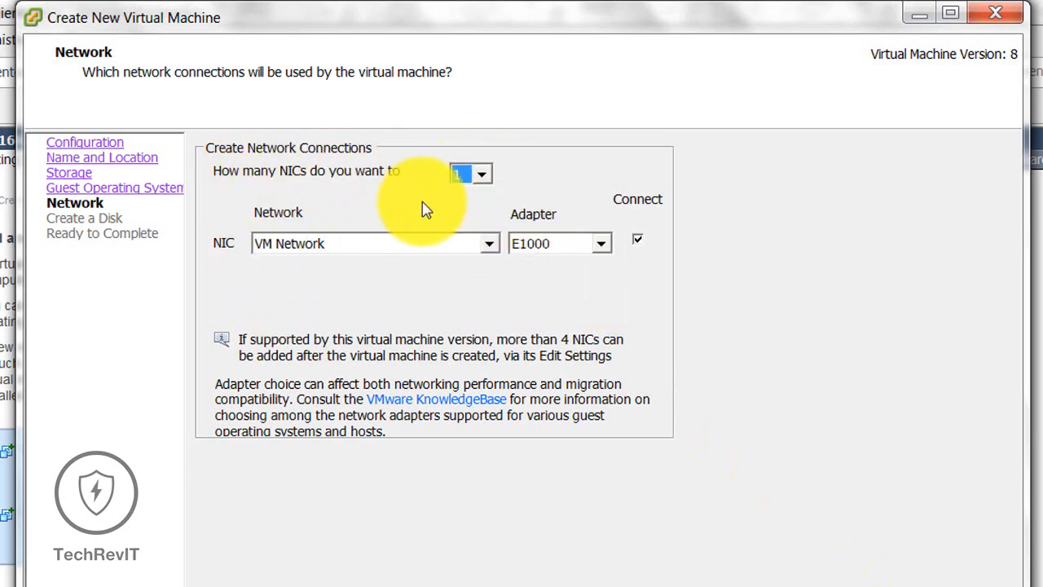
{"action": "left_click", "coordinate": [332, 242]}
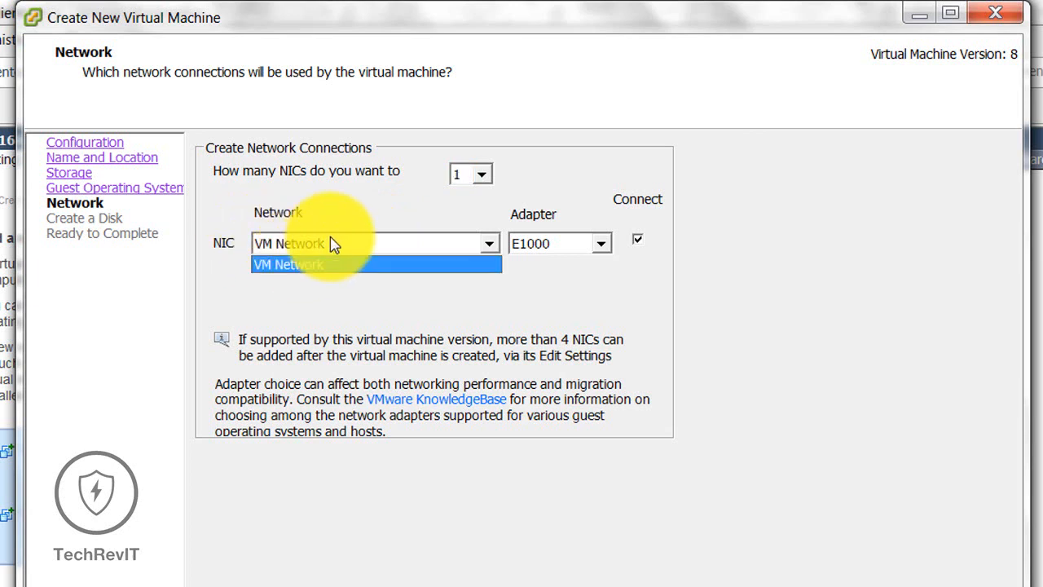
{"action": "left_click", "coordinate": [331, 243]}
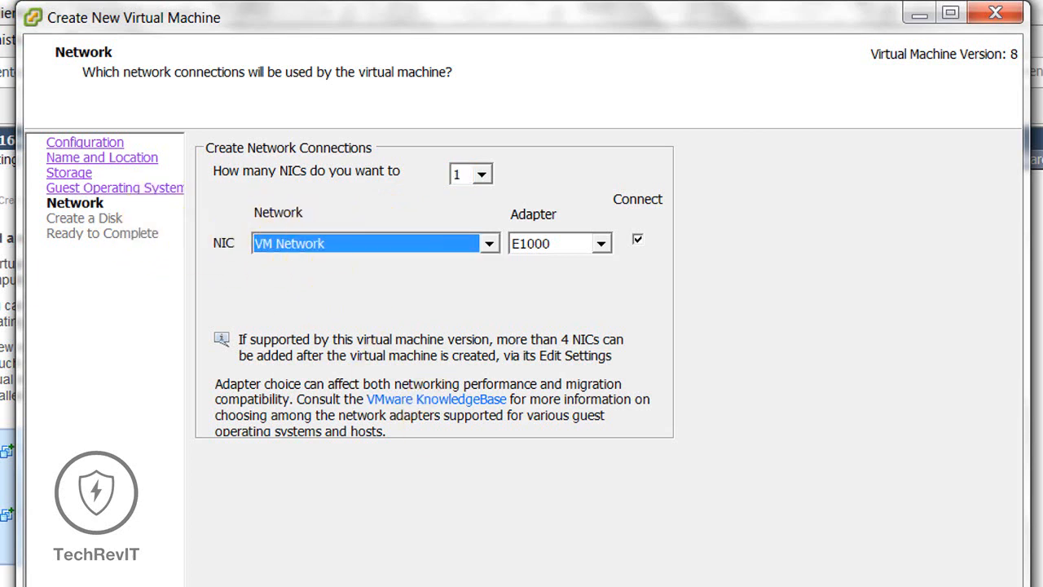
{"action": "key", "text": "Return"}
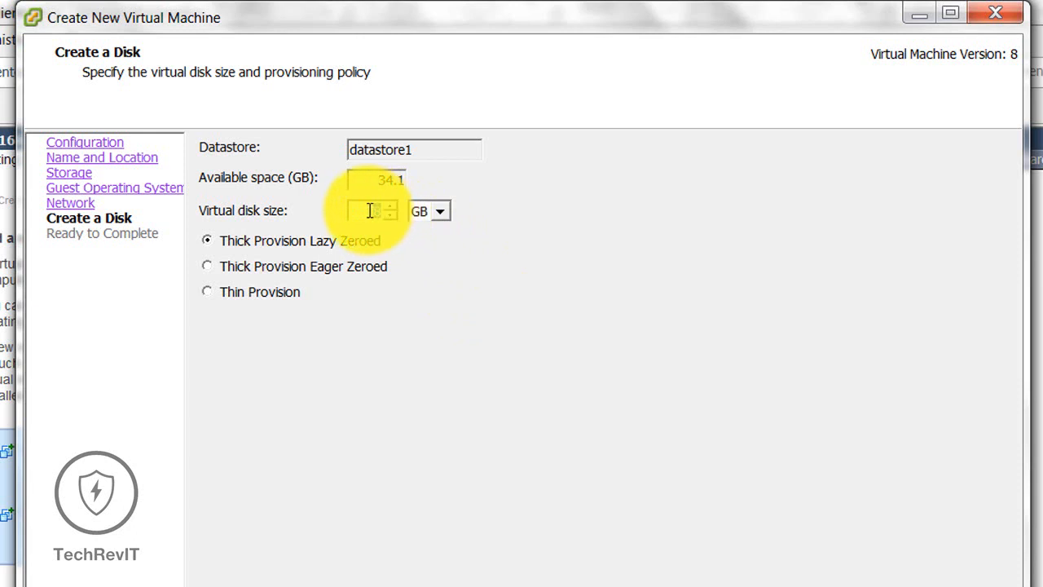
Step: Set an 8 GB thin-provisioned disk, finish the wizard, and select WIN XP in the inventory
{"action": "left_click_drag", "start_coordinate": [370, 211], "coordinate": [408, 209]}
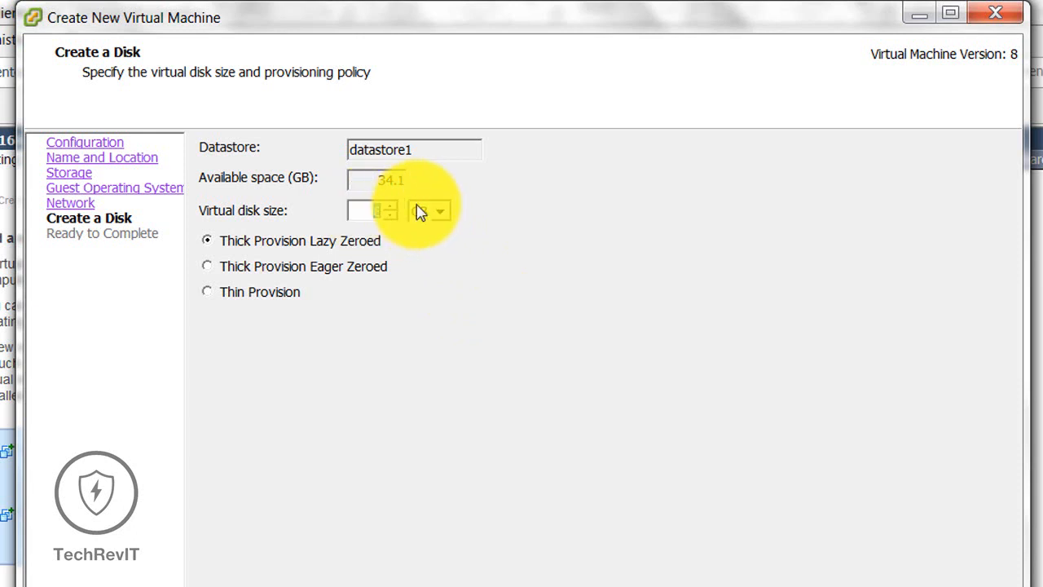
{"action": "left_click", "coordinate": [230, 297]}
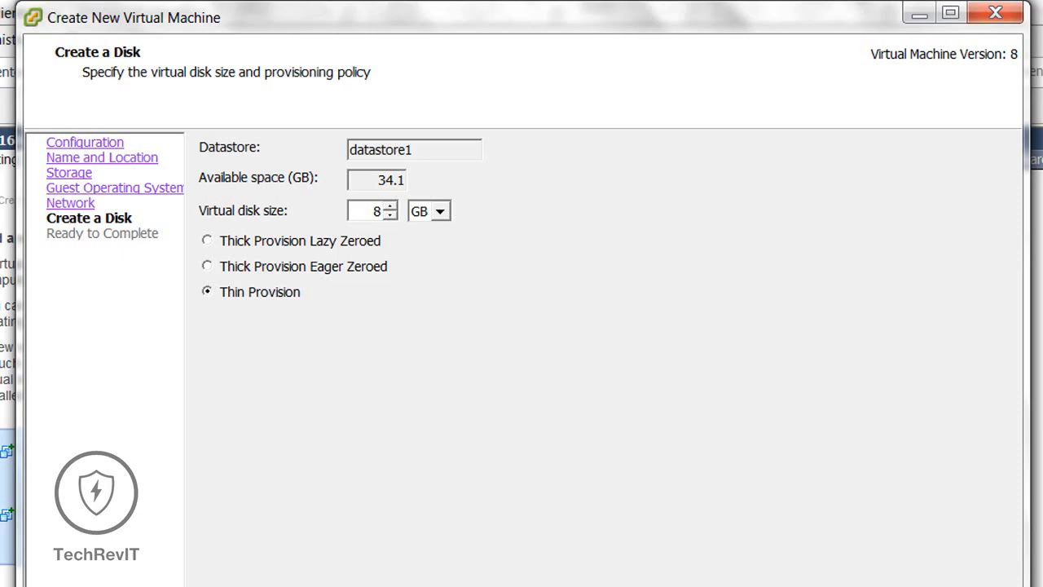
{"action": "key", "text": "Return"}
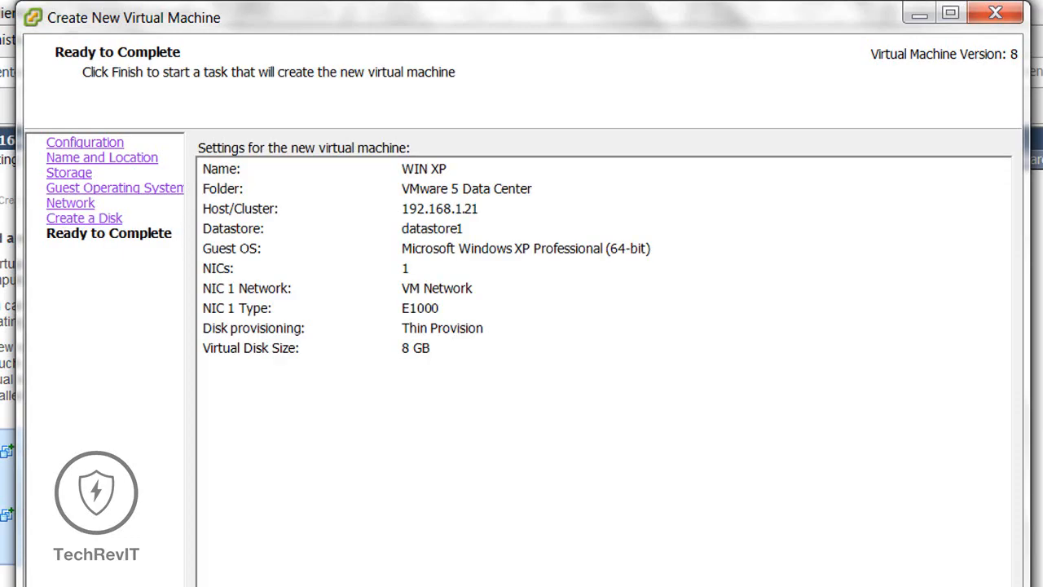
{"action": "key", "text": "Return"}
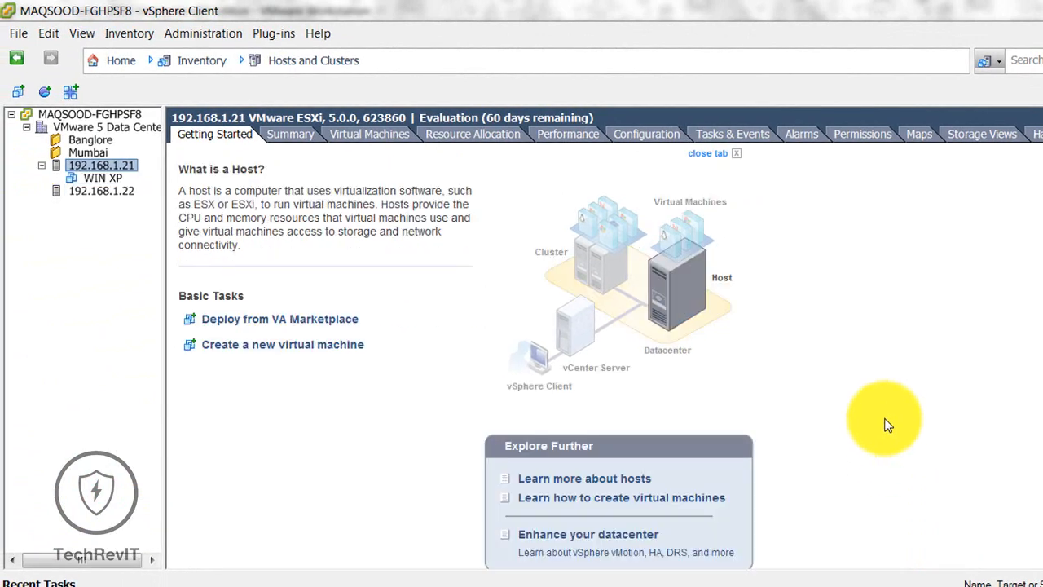
{"action": "left_click", "coordinate": [109, 177]}
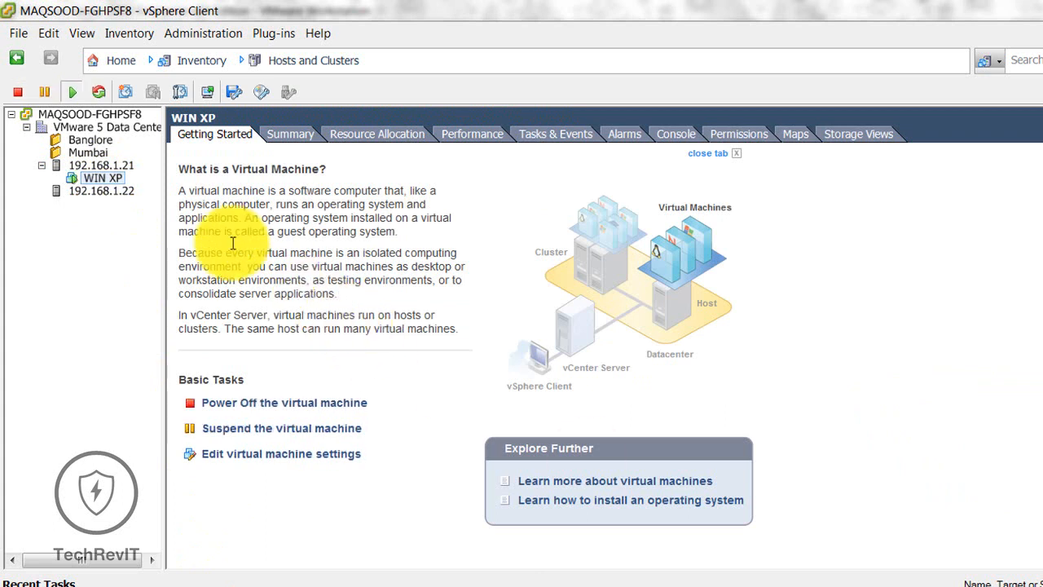
{"action": "right_click", "coordinate": [108, 177]}
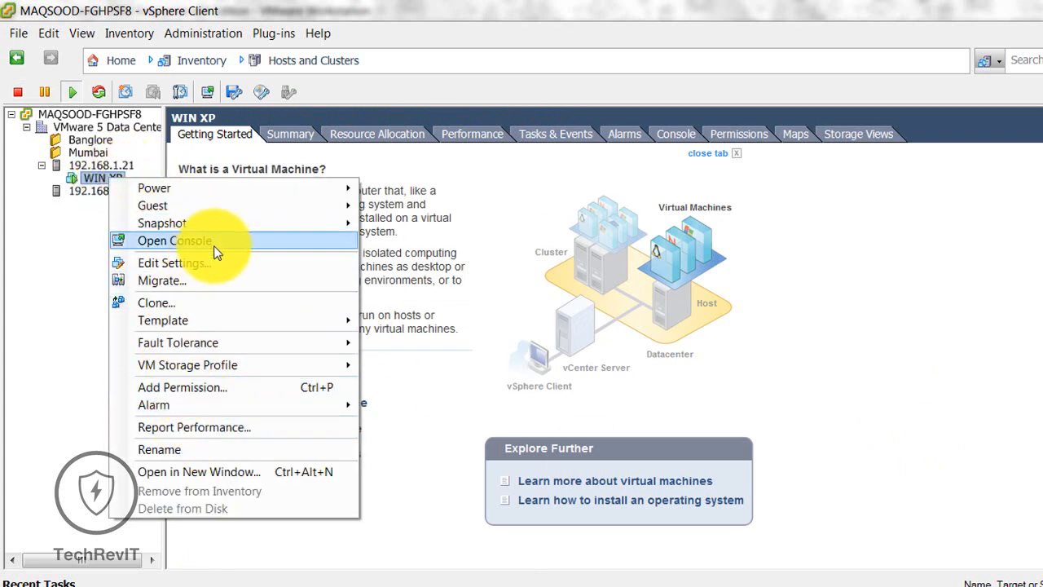
Step: In WIN XP's Edit Settings, switch CD/DVD drive 1 from Host Device to Datastore ISO File
{"action": "left_click", "coordinate": [234, 268]}
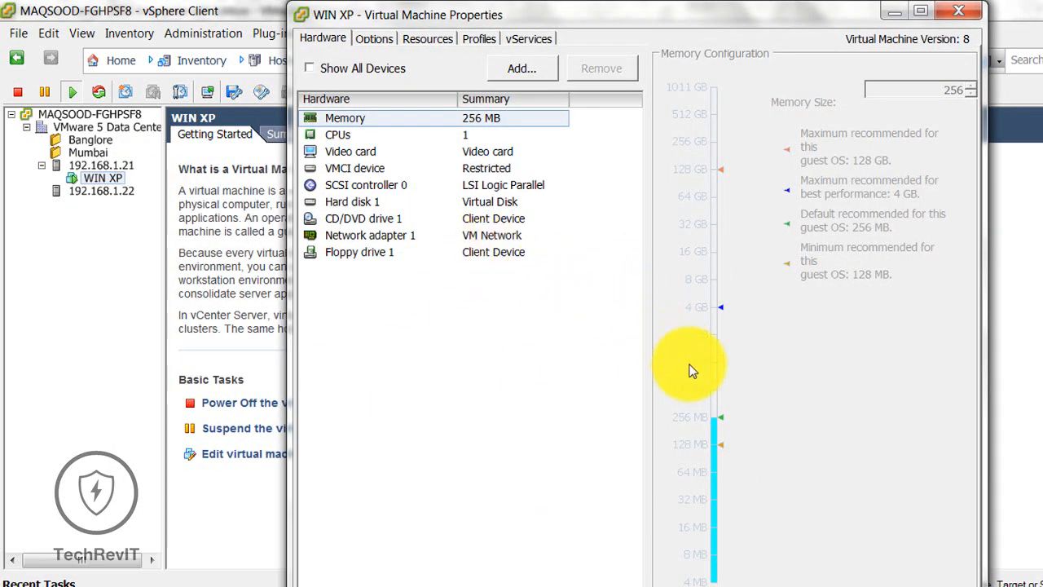
{"action": "left_click", "coordinate": [376, 220]}
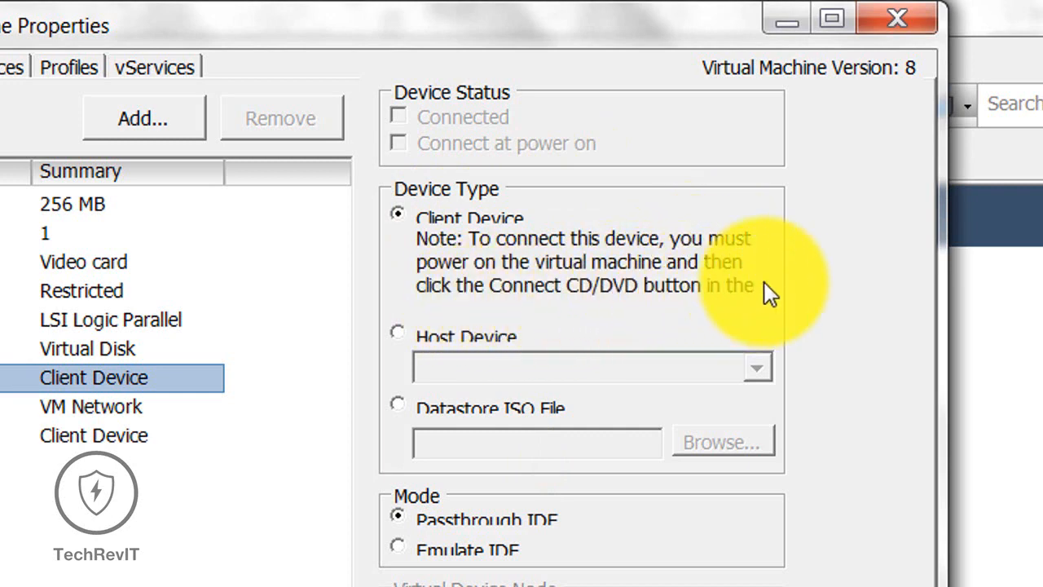
{"action": "left_click", "coordinate": [426, 336]}
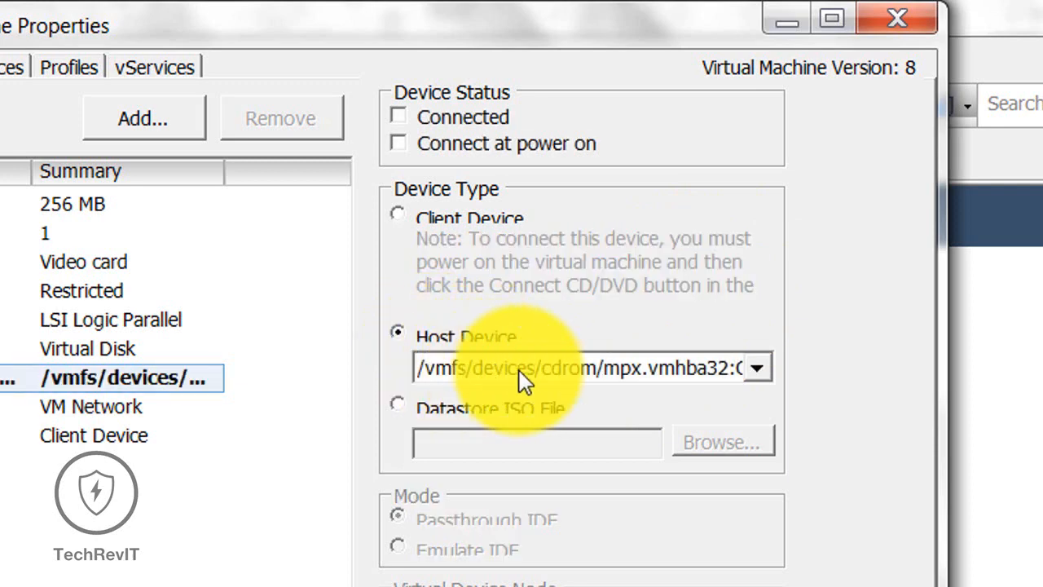
{"action": "left_click", "coordinate": [759, 368]}
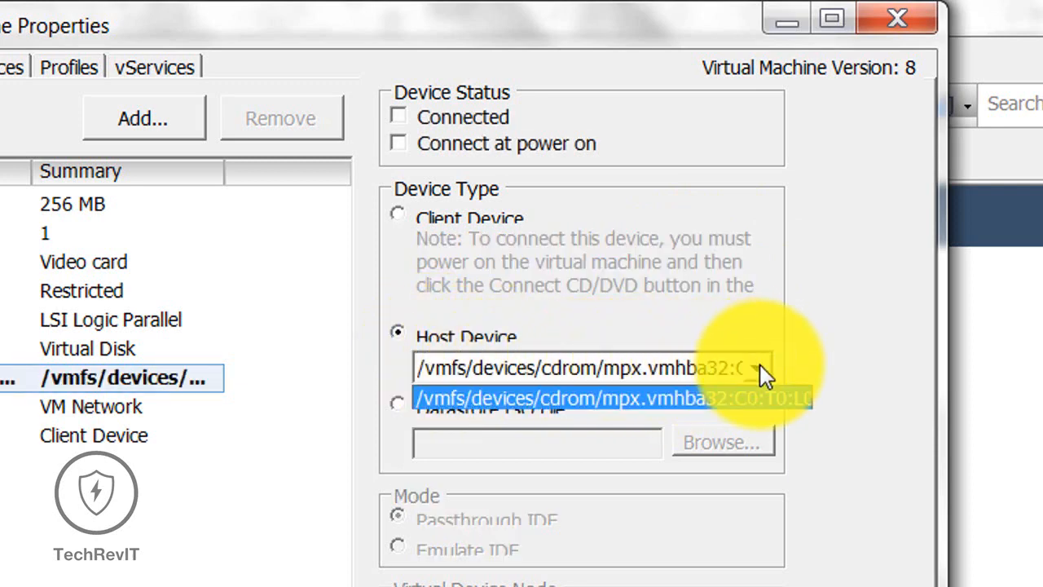
{"action": "left_click", "coordinate": [760, 368]}
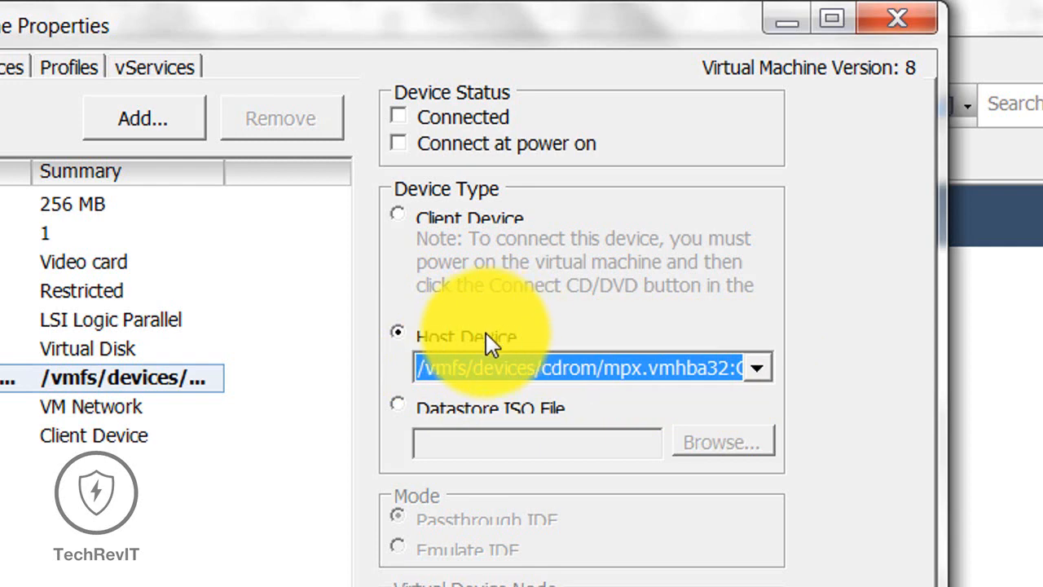
{"action": "left_click", "coordinate": [458, 408]}
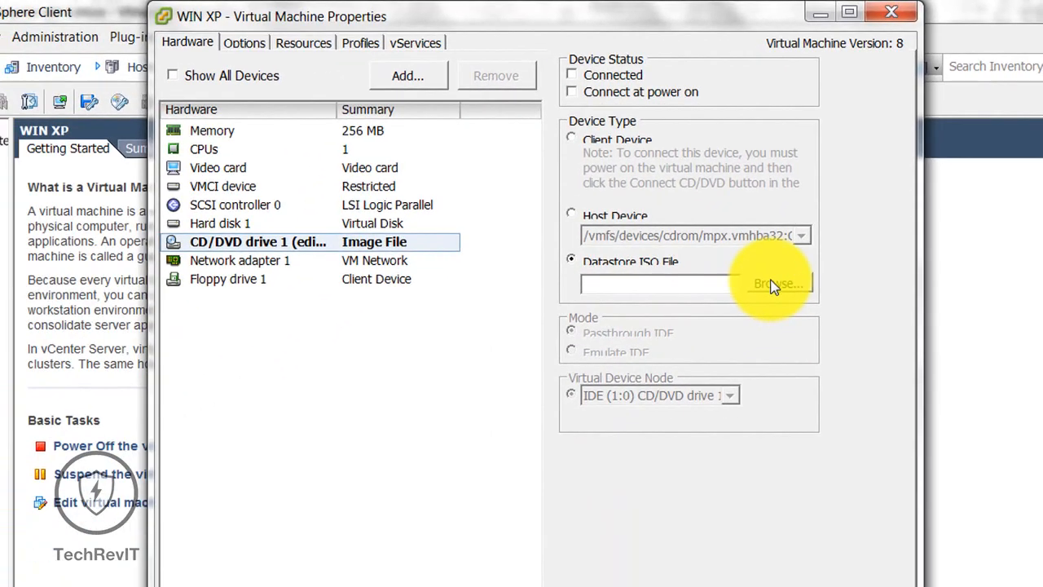
Step: Browse datastore1 and vmimages/tools-isoimages without picking an ISO, then set CD/DVD drive 1 to Client Device and save
{"action": "left_click", "coordinate": [773, 285]}
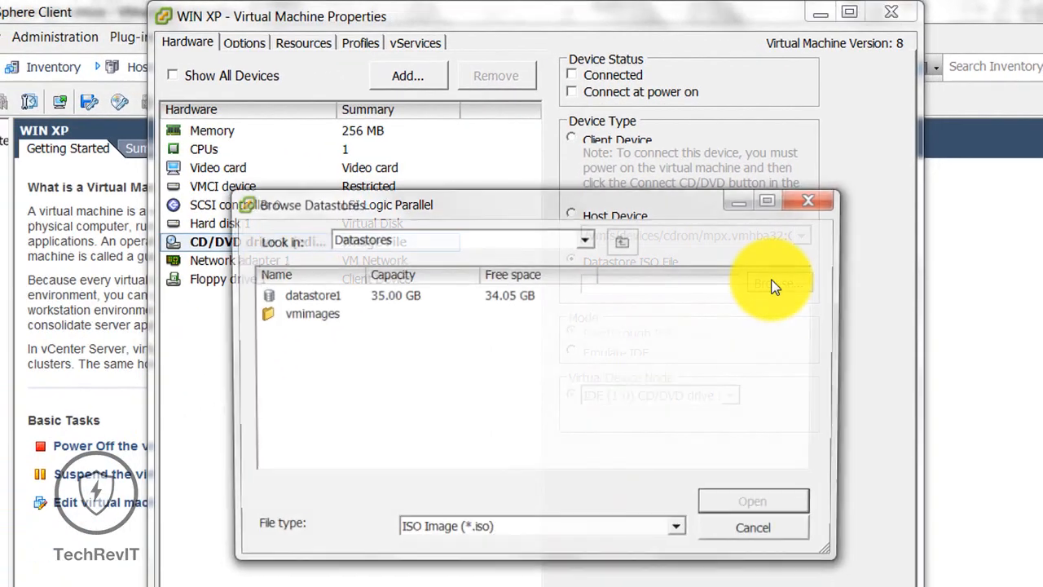
{"action": "double_click", "coordinate": [316, 301]}
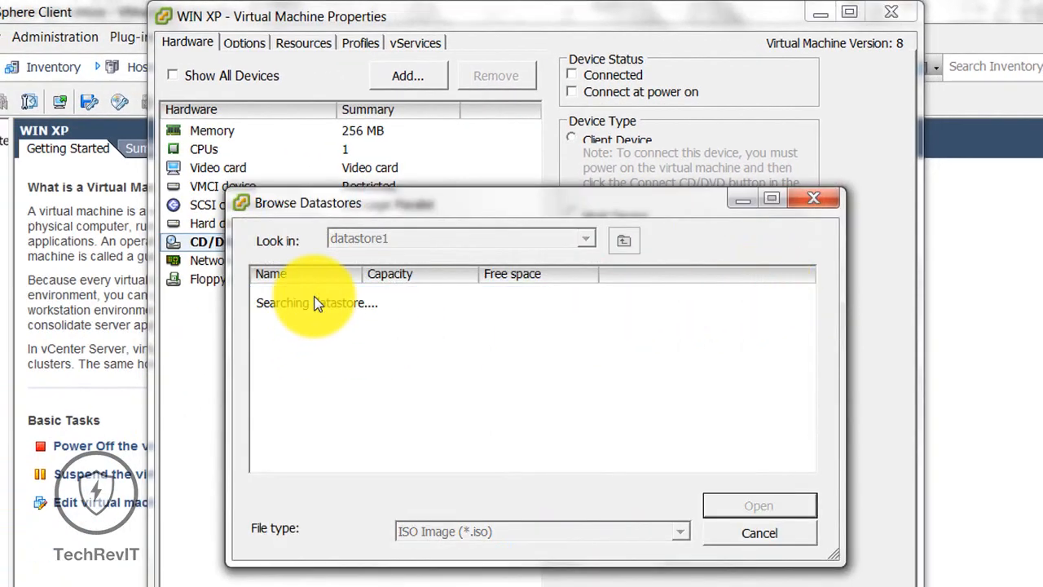
{"action": "double_click", "coordinate": [302, 295]}
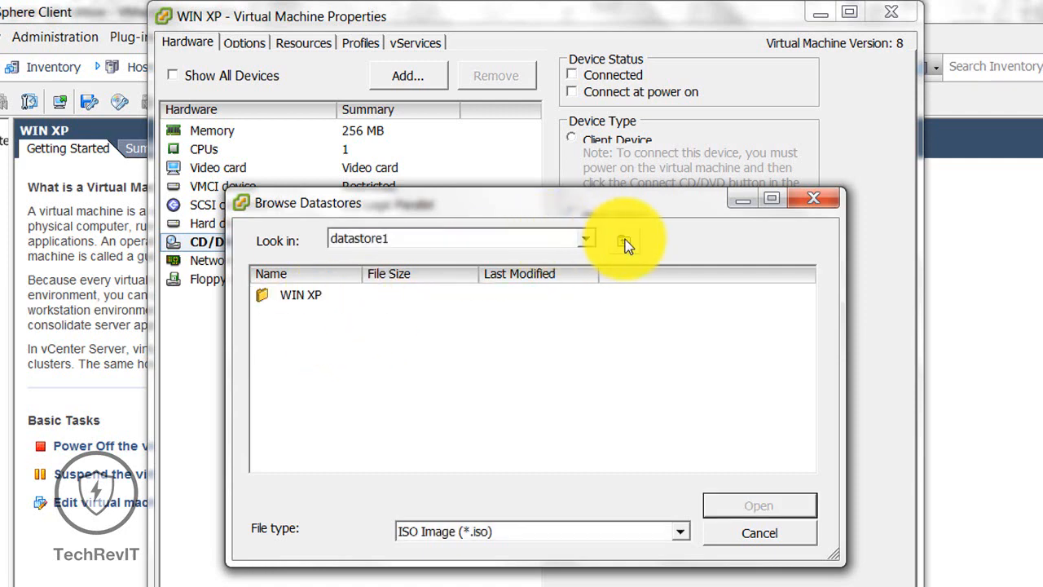
{"action": "left_click", "coordinate": [625, 242]}
{"action": "double_click", "coordinate": [317, 318]}
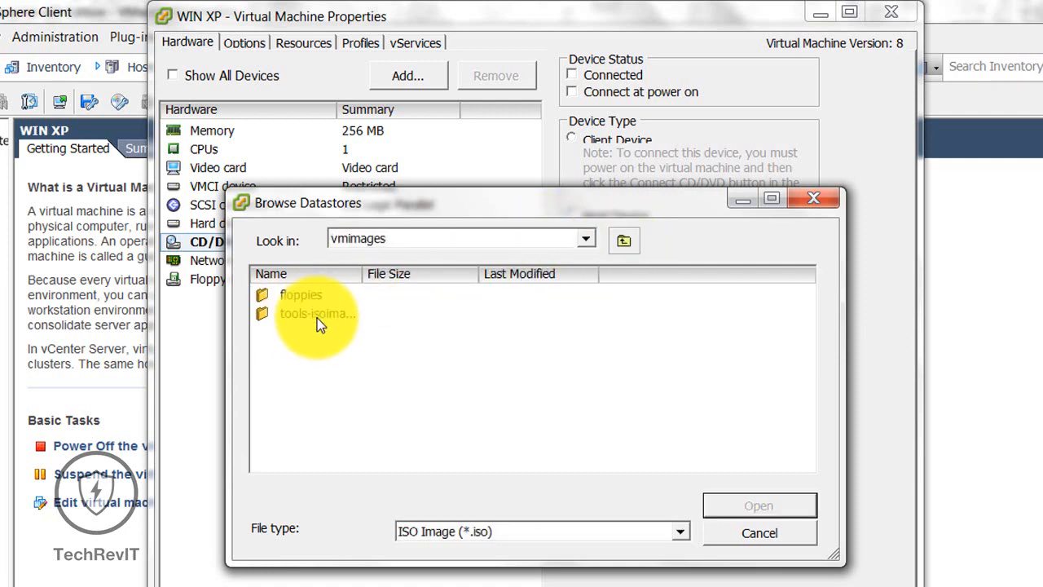
{"action": "double_click", "coordinate": [330, 316]}
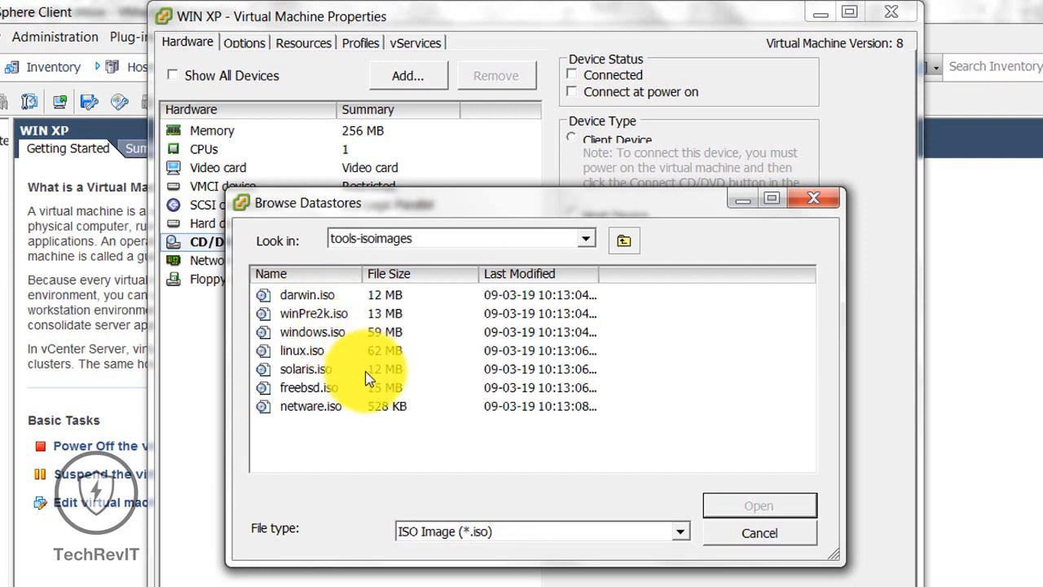
{"action": "left_click", "coordinate": [758, 531]}
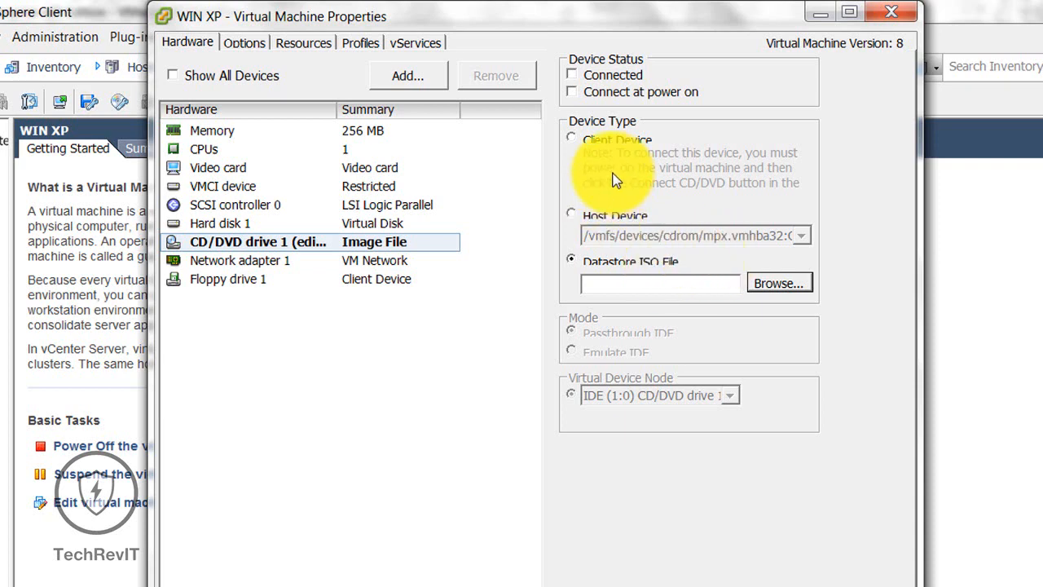
{"action": "left_click", "coordinate": [574, 137]}
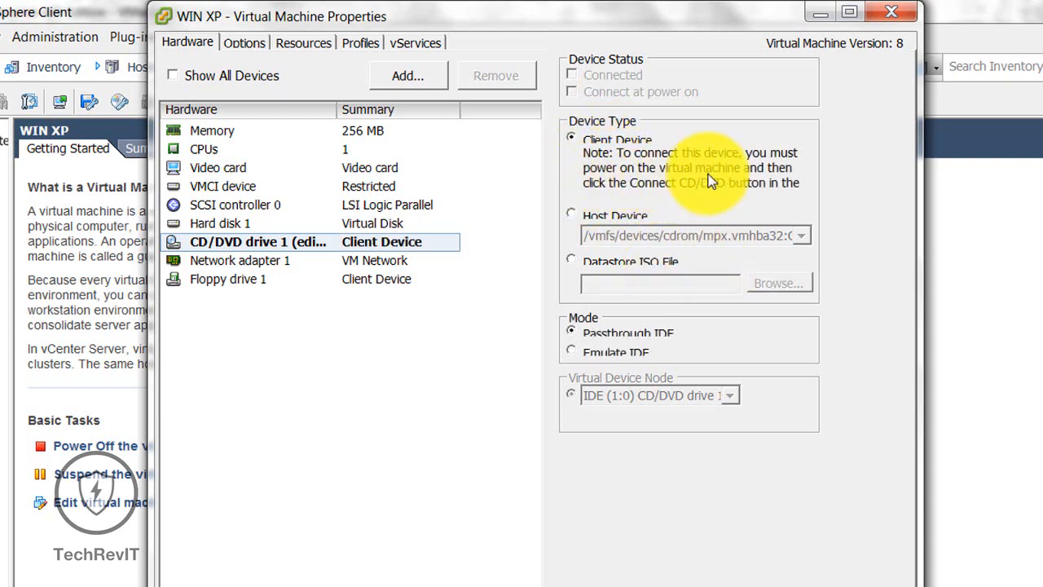
{"action": "left_click", "coordinate": [803, 563]}
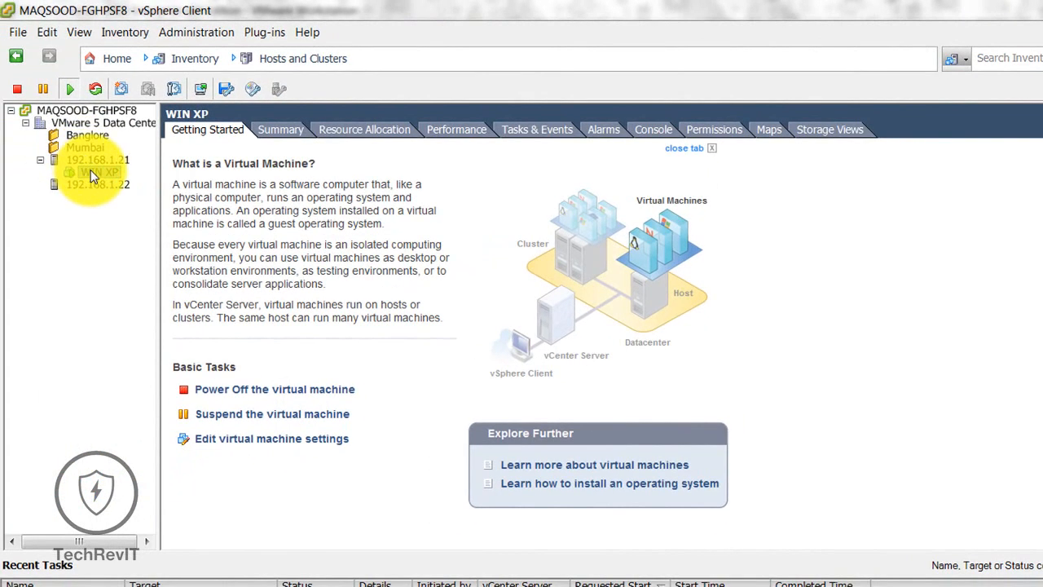
Step: Power off WIN XP and look over the CD/DVD toolbar connection options
{"action": "right_click", "coordinate": [42, 178]}
{"action": "mouse_move", "coordinate": [160, 181]}
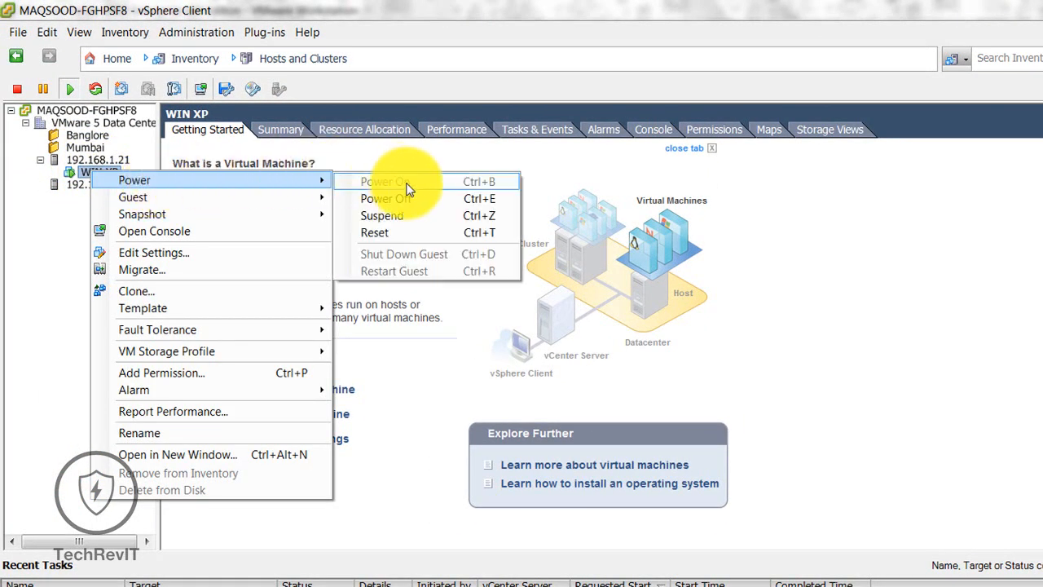
{"action": "left_click", "coordinate": [14, 285]}
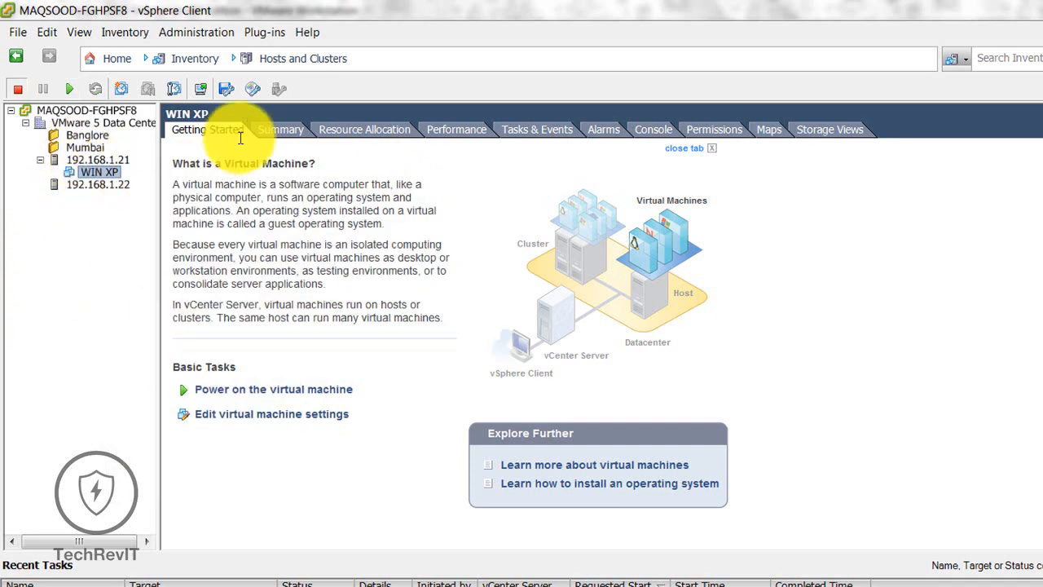
{"action": "left_click", "coordinate": [254, 89]}
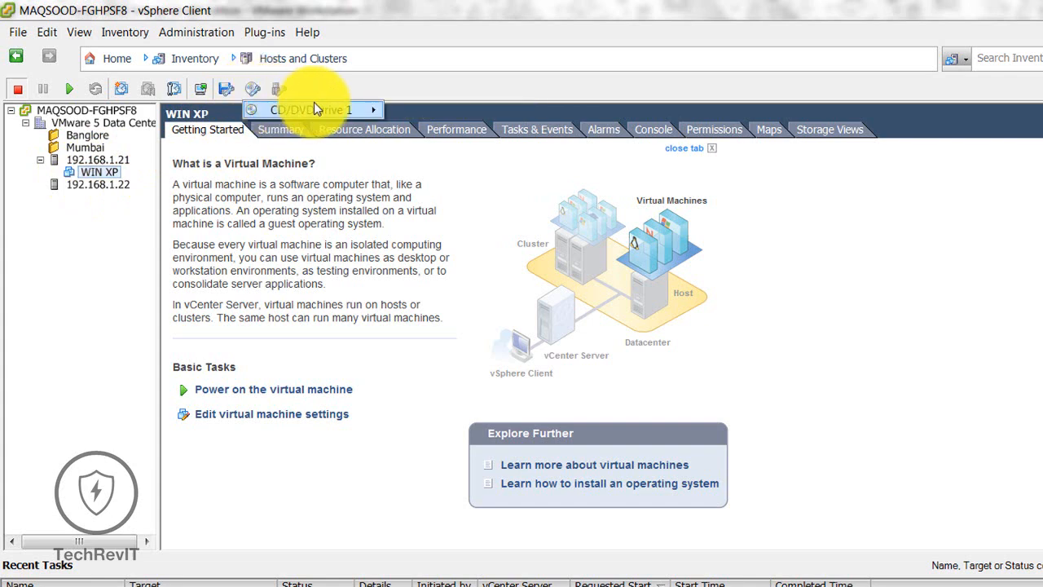
{"action": "mouse_move", "coordinate": [339, 111]}
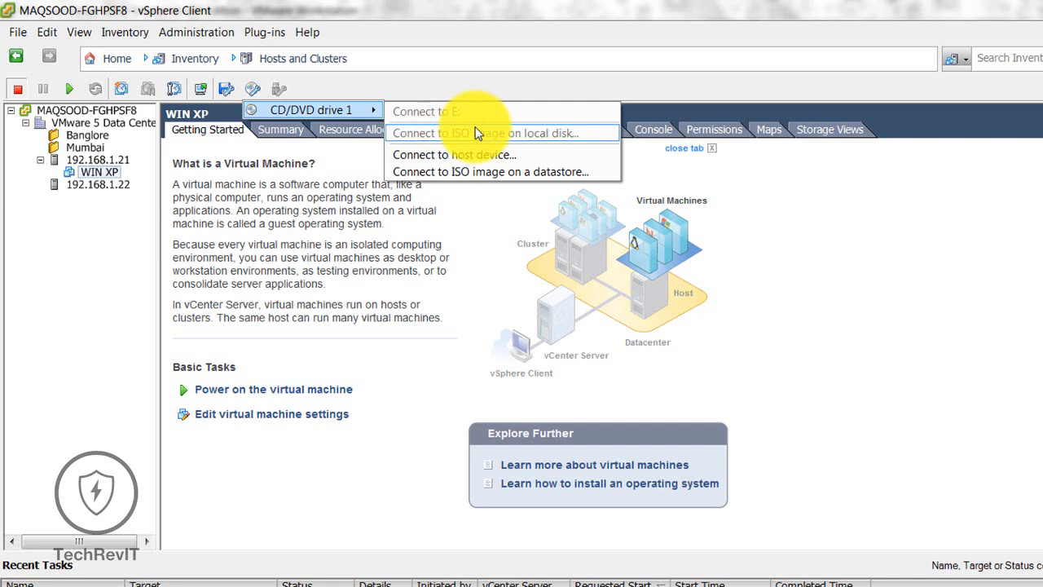
Step: Power the WIN XP virtual machine back on from its Power menu
{"action": "right_click", "coordinate": [94, 174]}
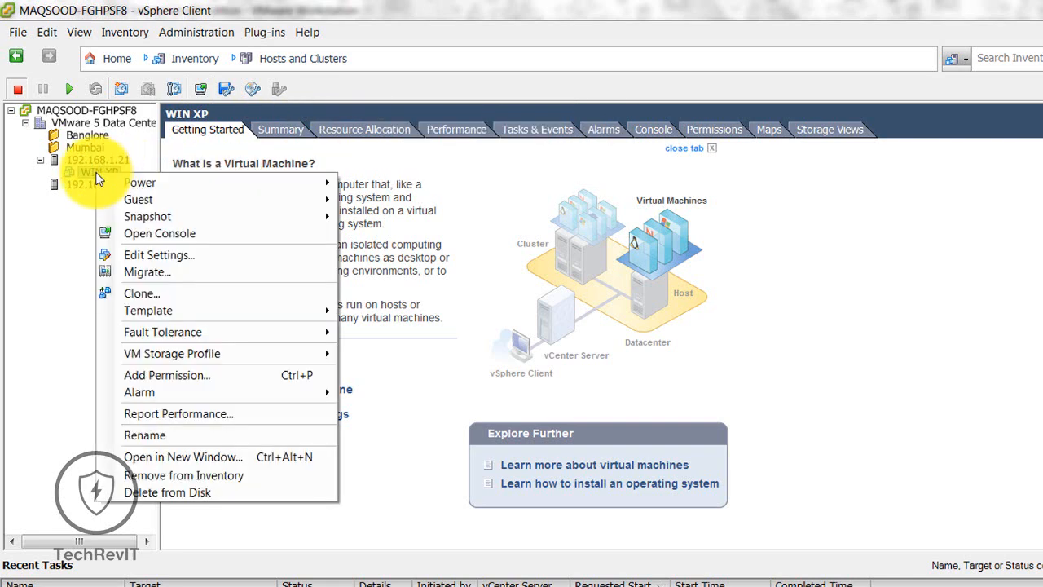
{"action": "left_click", "coordinate": [84, 169]}
{"action": "right_click", "coordinate": [85, 169]}
{"action": "mouse_move", "coordinate": [177, 176]}
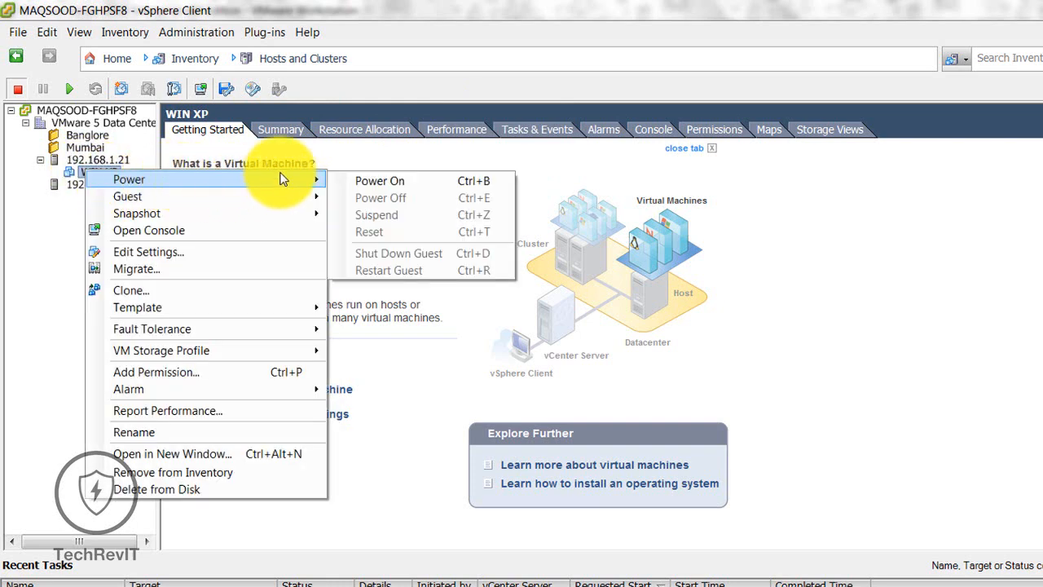
{"action": "left_click", "coordinate": [360, 180]}
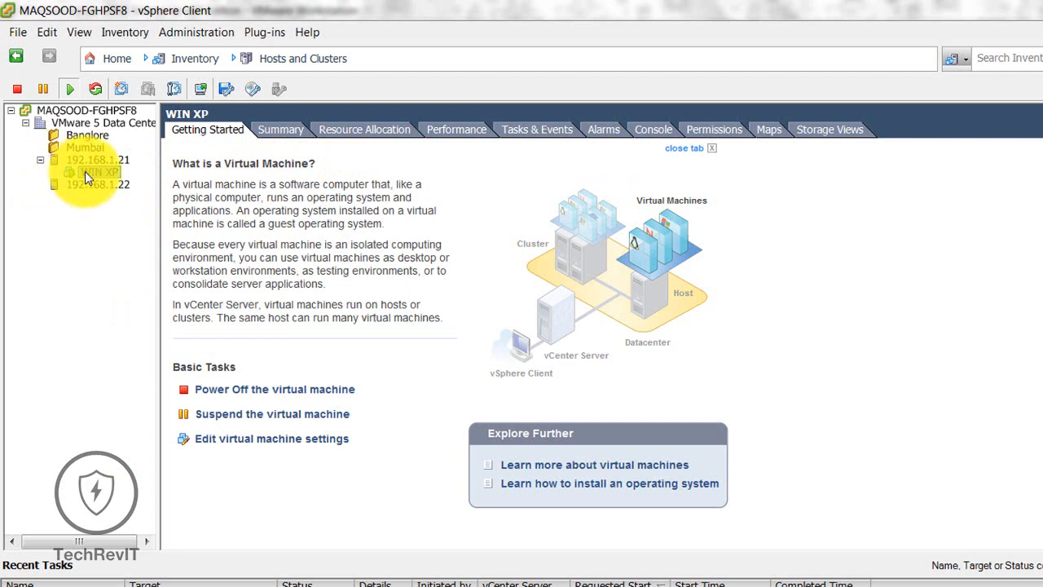
Step: Connect CD/DVD drive 1 to the local ISO D:\XP sp3\Image Xp SP3.iso
{"action": "left_click", "coordinate": [254, 90]}
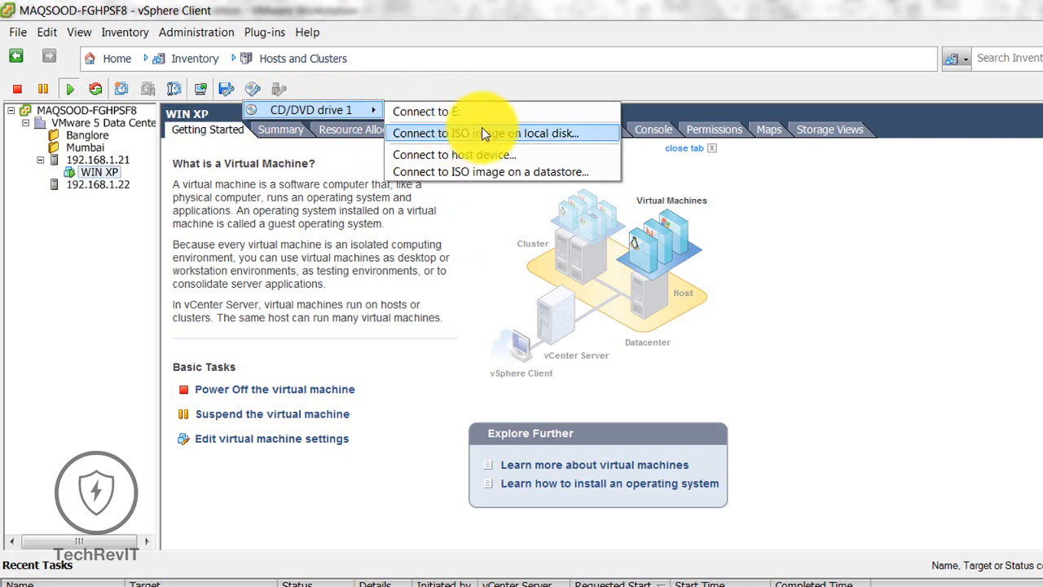
{"action": "left_click", "coordinate": [559, 132]}
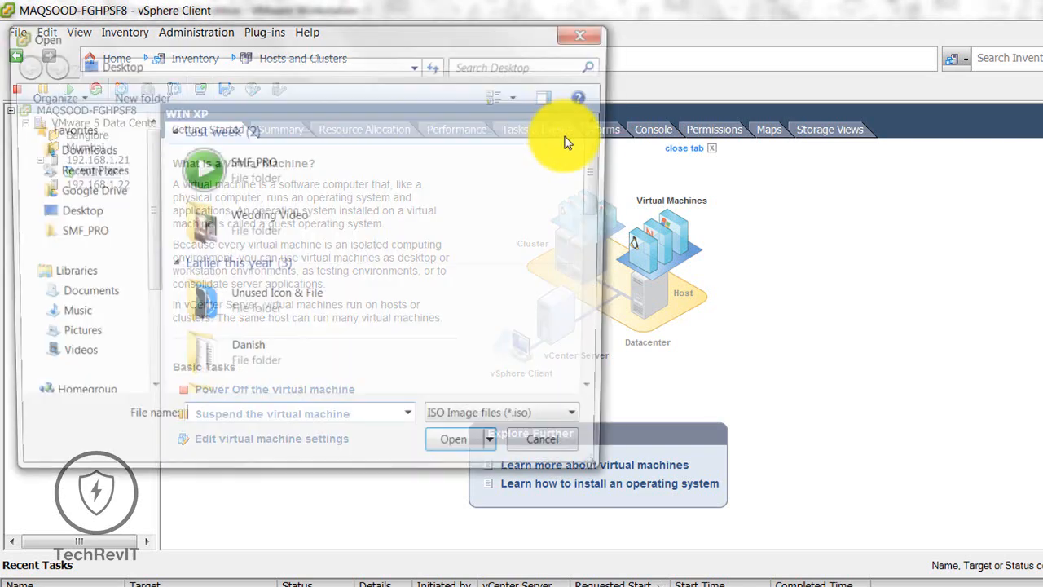
{"action": "scroll", "coordinate": [151, 297], "scroll_direction": "down", "scroll_amount": 3}
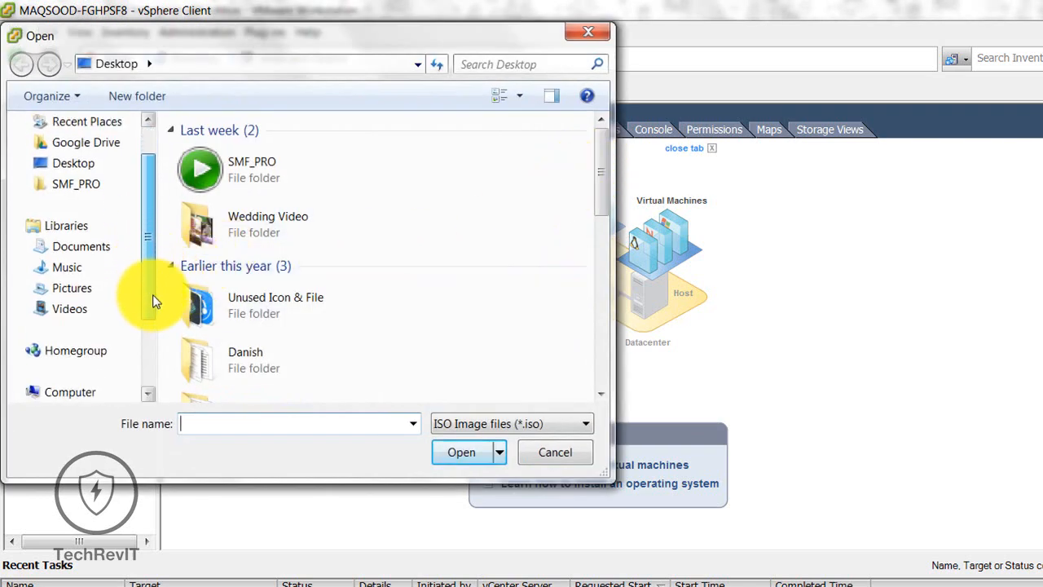
{"action": "left_click", "coordinate": [73, 349]}
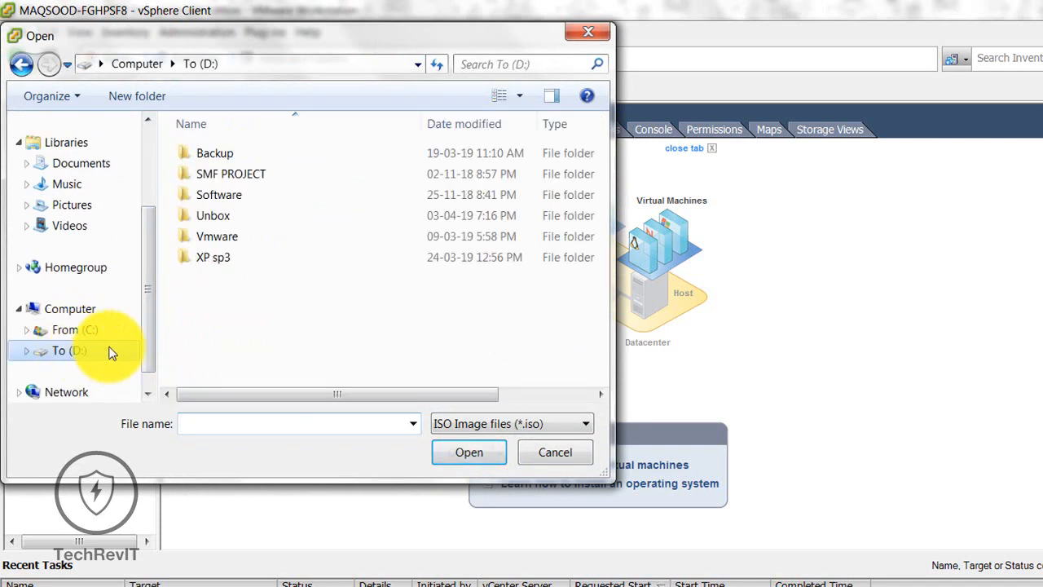
{"action": "double_click", "coordinate": [254, 253]}
{"action": "left_click", "coordinate": [245, 155]}
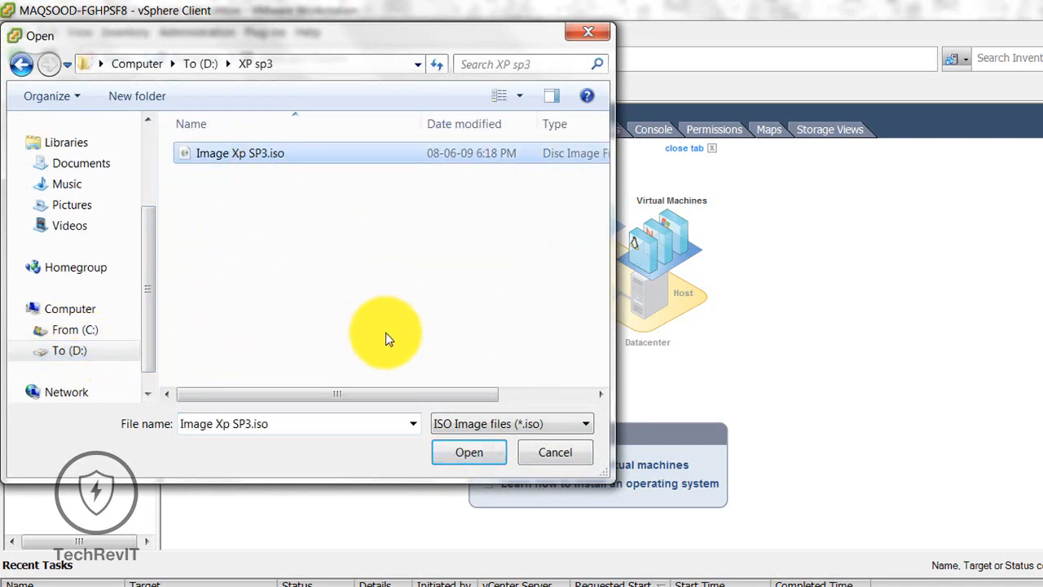
{"action": "left_click", "coordinate": [467, 454]}
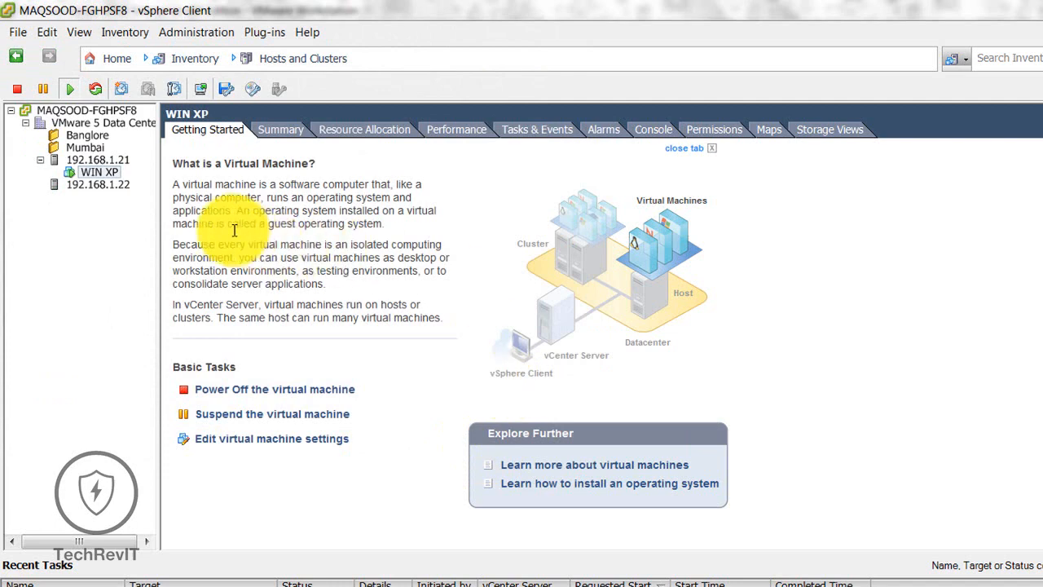
Step: Open the WIN XP console, enlarge its window and dismiss the active connections notice
{"action": "right_click", "coordinate": [95, 172]}
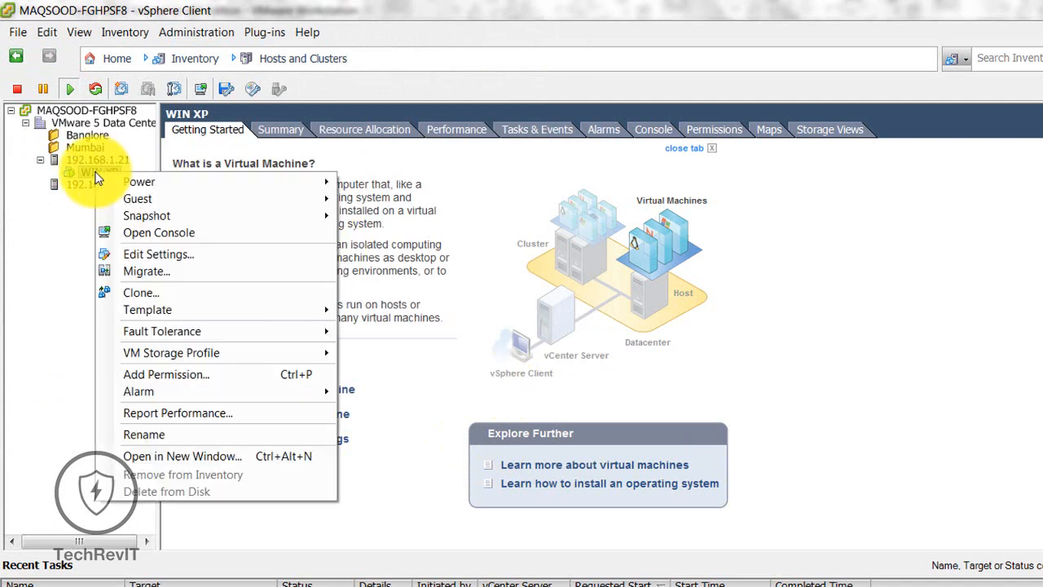
{"action": "left_click", "coordinate": [188, 232]}
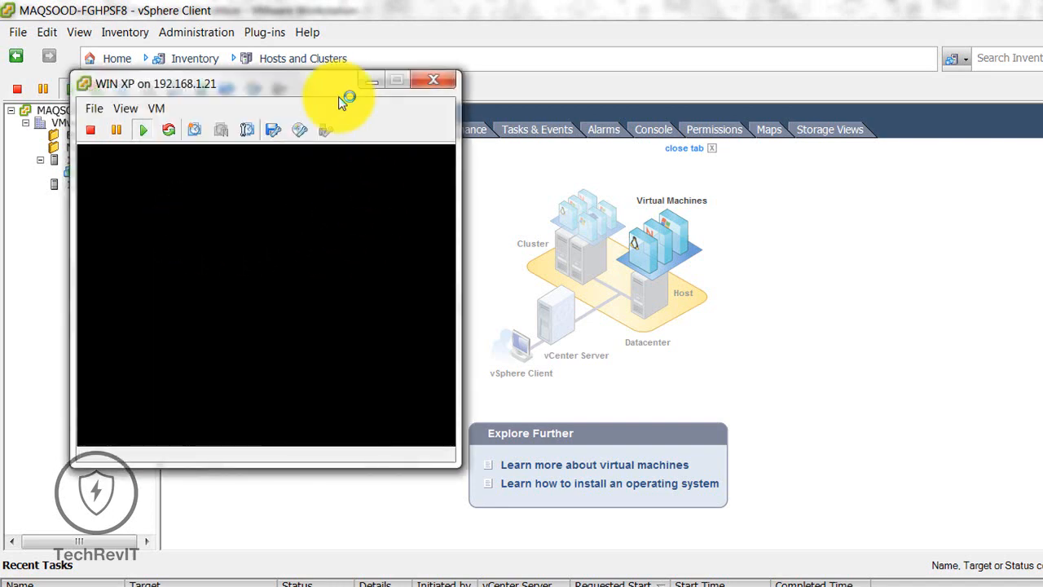
{"action": "left_click_drag", "start_coordinate": [310, 81], "coordinate": [559, 91]}
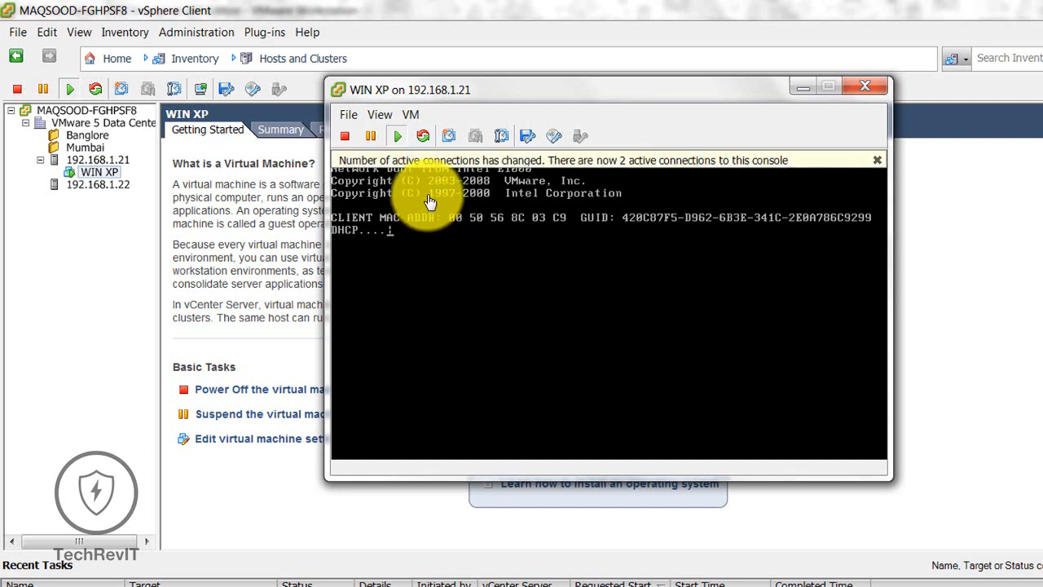
{"action": "left_click", "coordinate": [878, 161]}
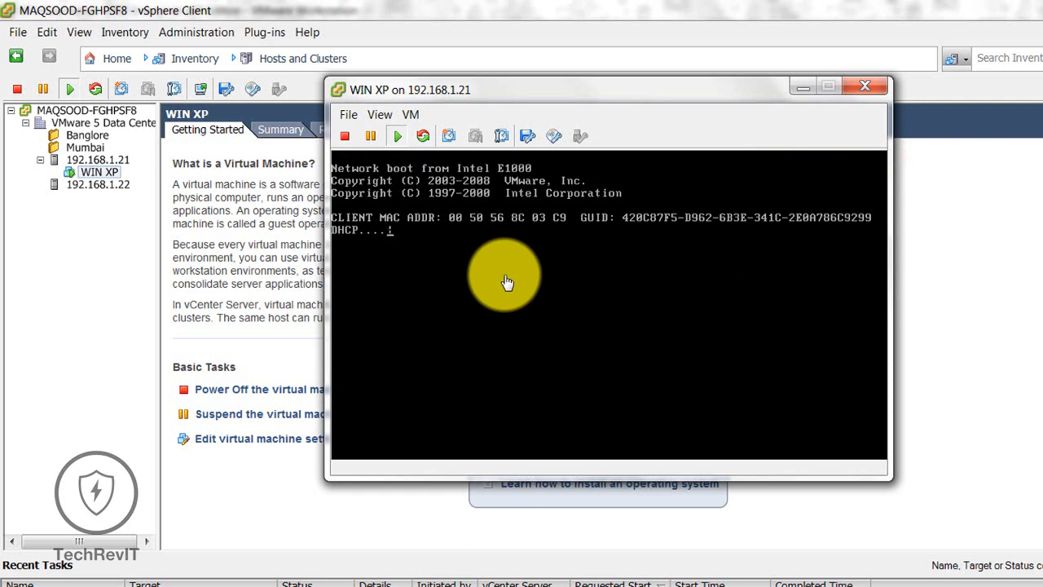
Step: Reset the WIN XP virtual machine from the console toolbar, confirming with Yes
{"action": "left_click", "coordinate": [425, 137]}
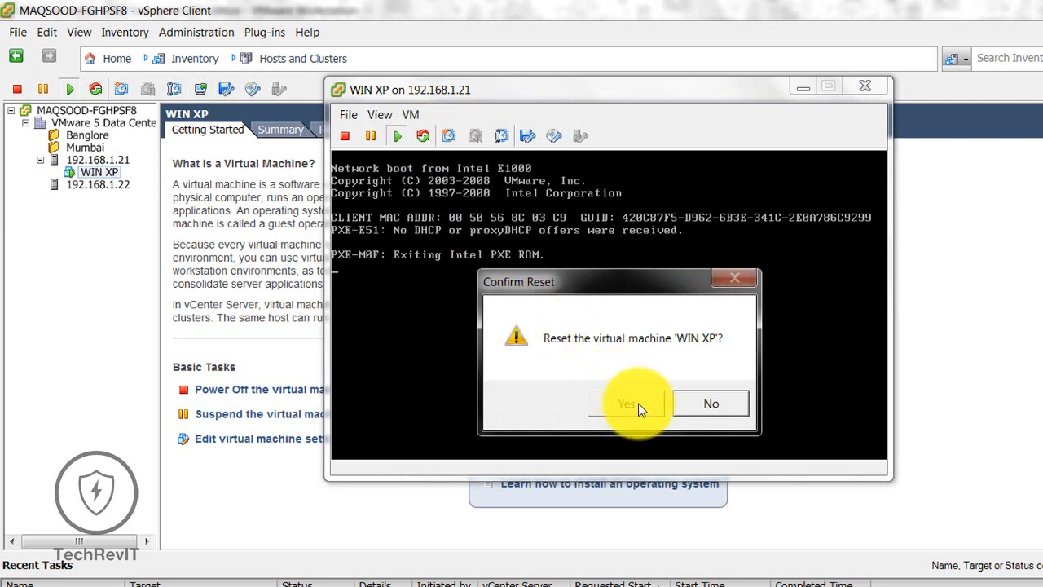
{"action": "left_click", "coordinate": [719, 412]}
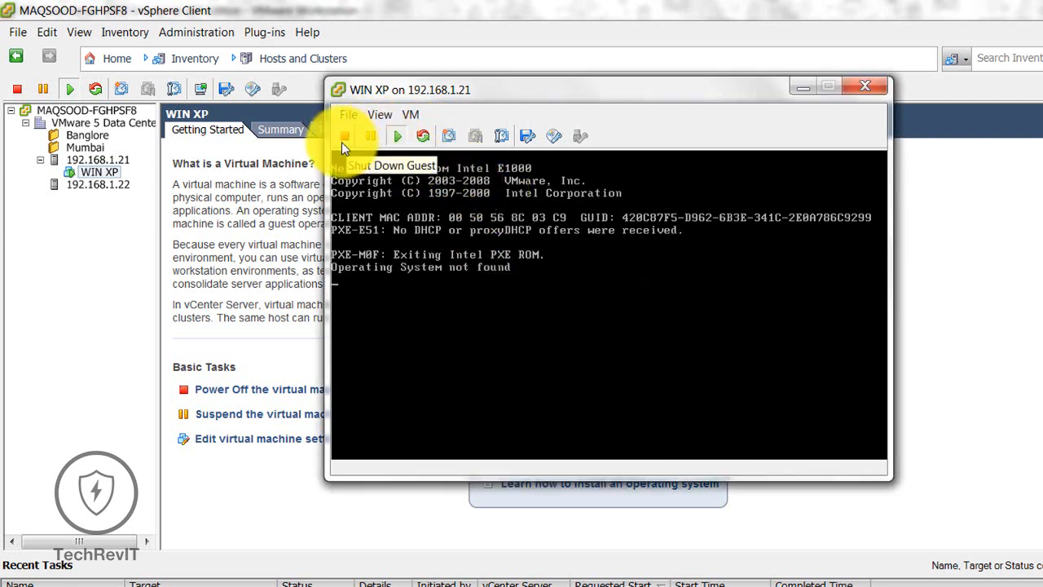
{"action": "left_click", "coordinate": [422, 136]}
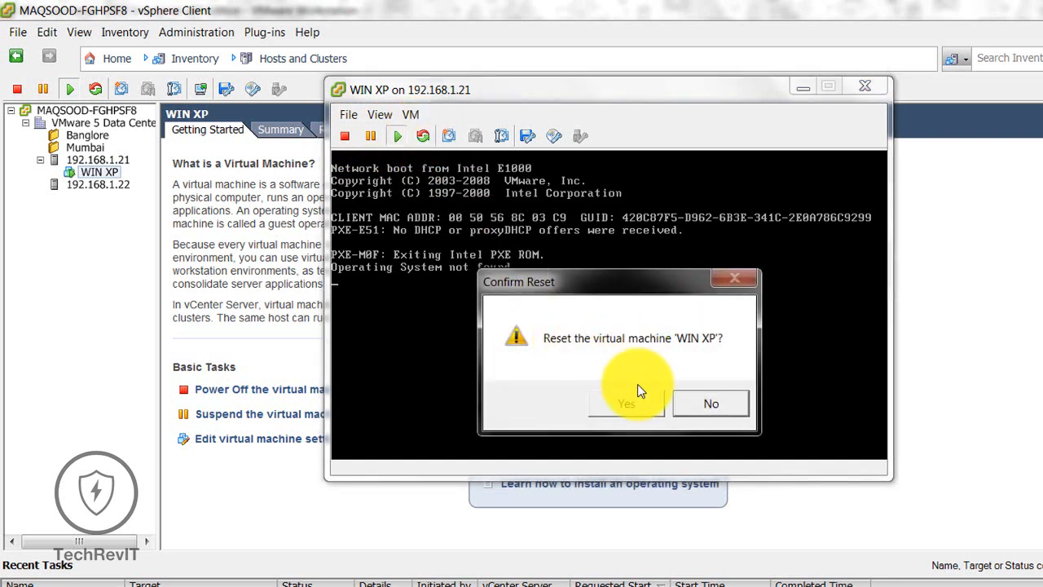
{"action": "left_click", "coordinate": [627, 405]}
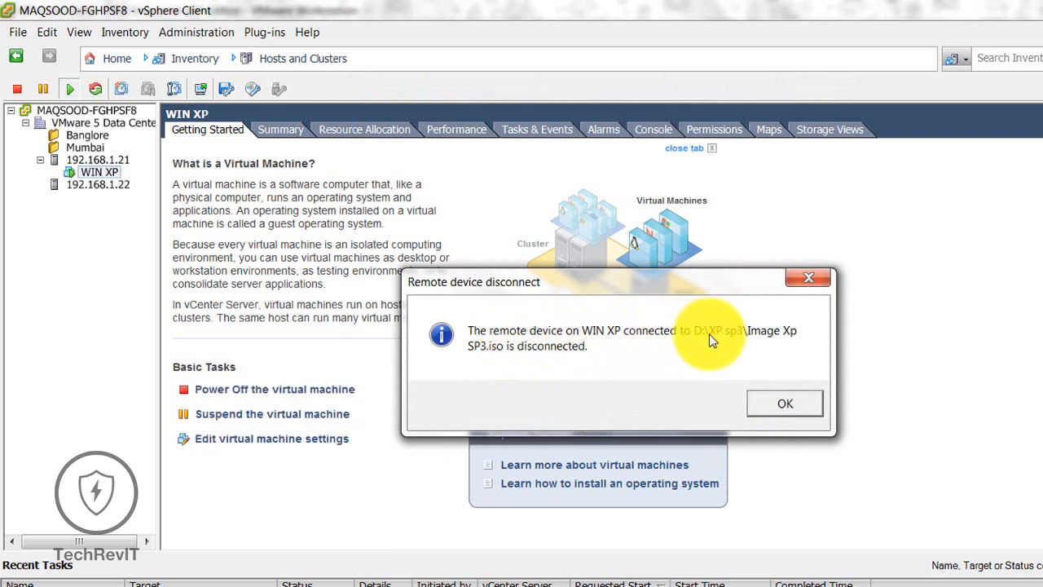
Step: Dismiss the device disconnected message and reopen WIN XP in a separate console window
{"action": "left_click", "coordinate": [797, 404]}
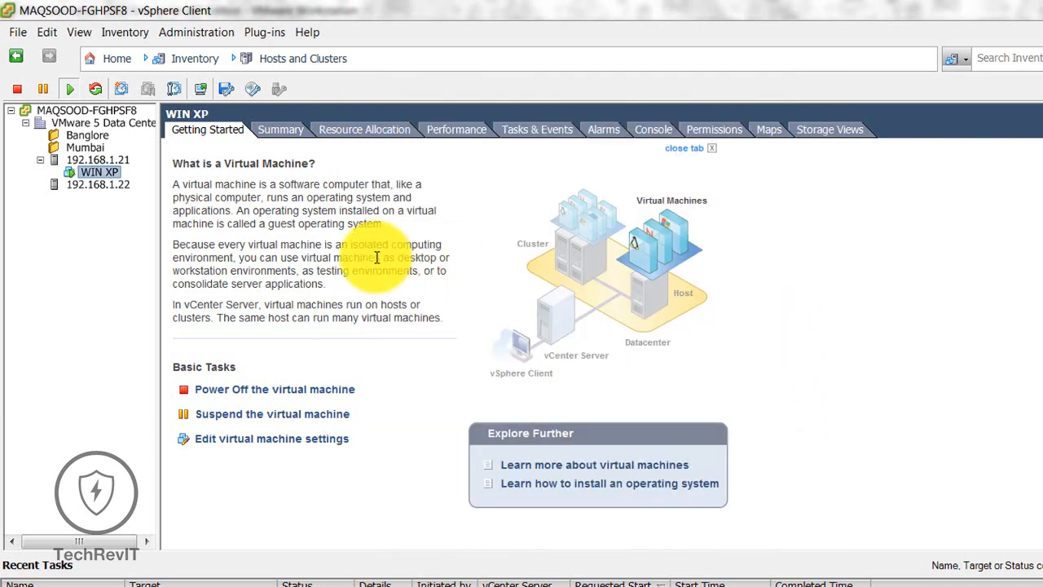
{"action": "right_click", "coordinate": [86, 172]}
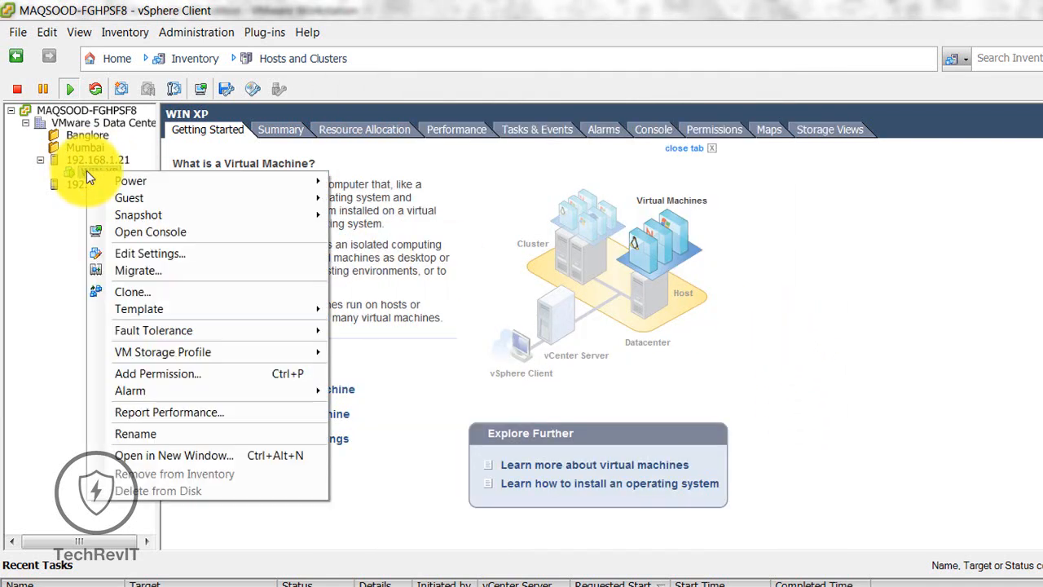
{"action": "left_click", "coordinate": [204, 455]}
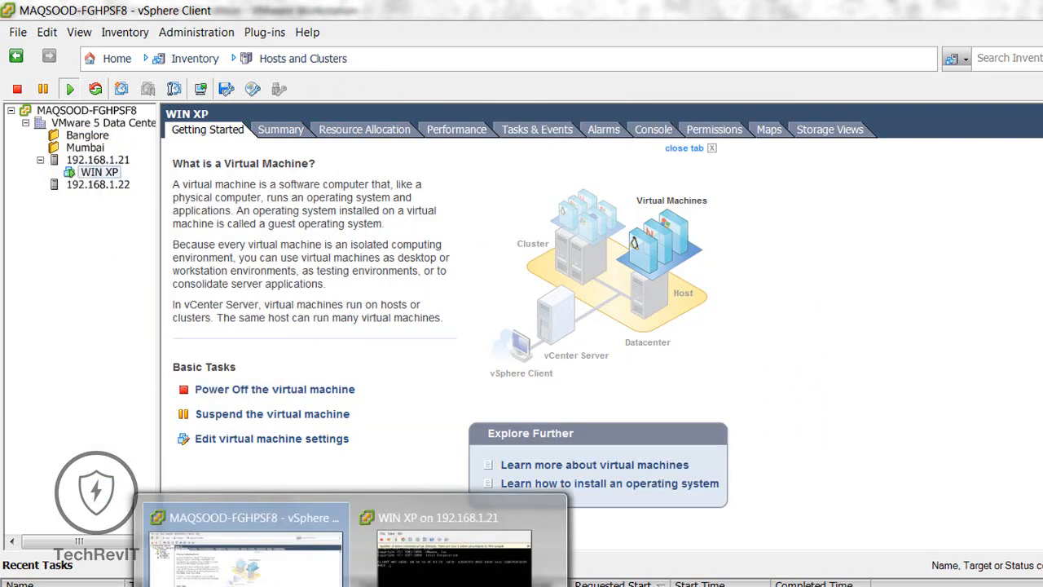
{"action": "left_click", "coordinate": [461, 571]}
{"action": "left_click", "coordinate": [576, 301]}
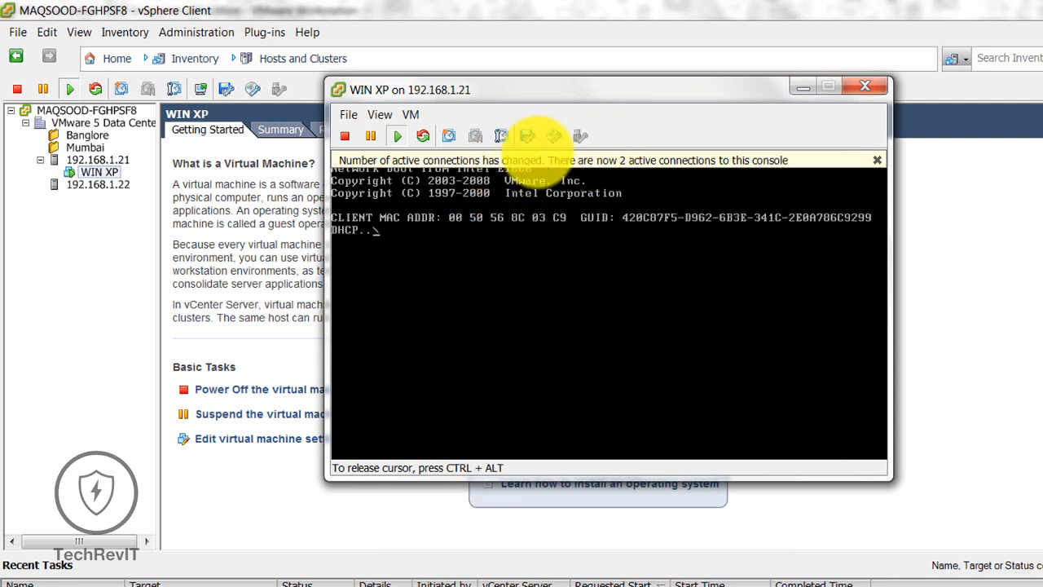
Step: Attach Image Xp SP3.iso from the local disk to CD/DVD drive 1 and focus the console
{"action": "left_click", "coordinate": [562, 136]}
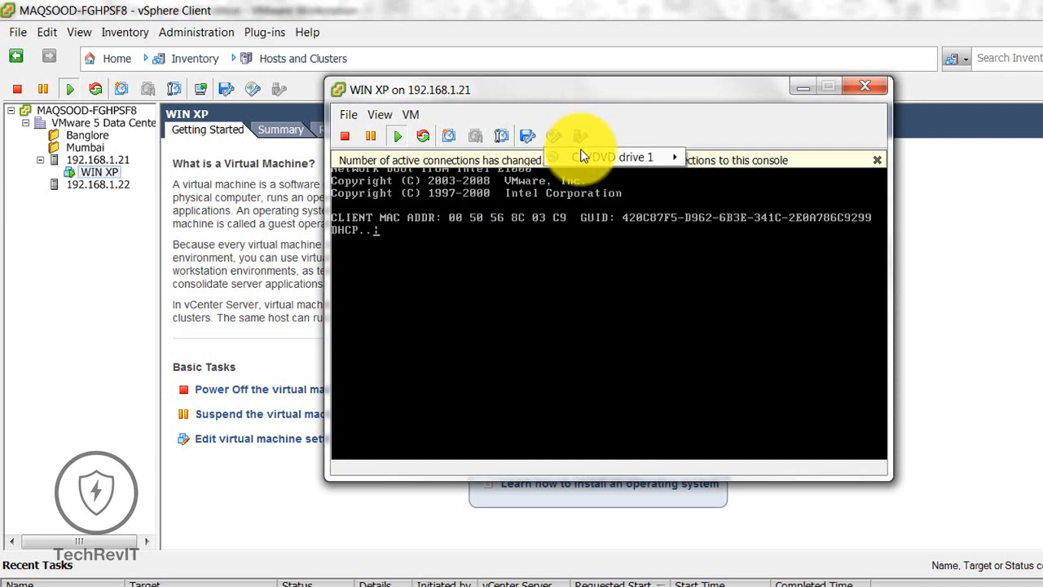
{"action": "mouse_move", "coordinate": [656, 160]}
{"action": "left_click", "coordinate": [746, 178]}
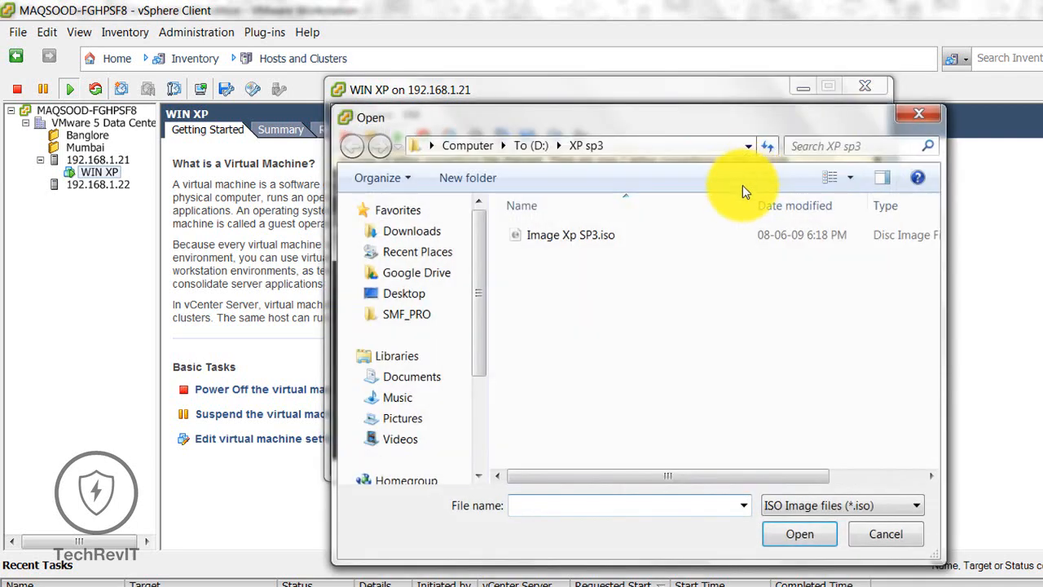
{"action": "left_click", "coordinate": [566, 240]}
{"action": "left_click", "coordinate": [802, 538]}
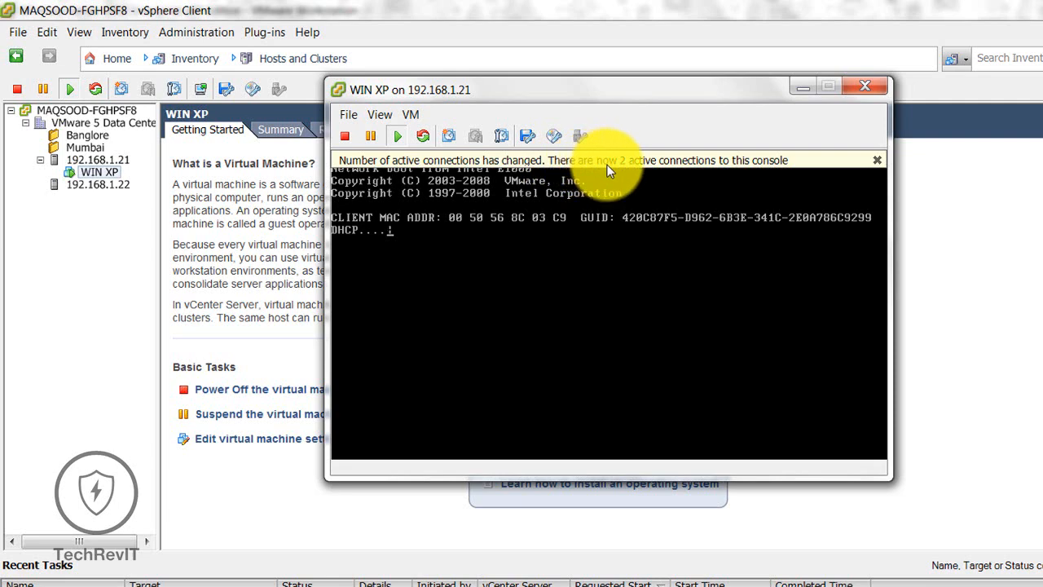
{"action": "left_click", "coordinate": [877, 160]}
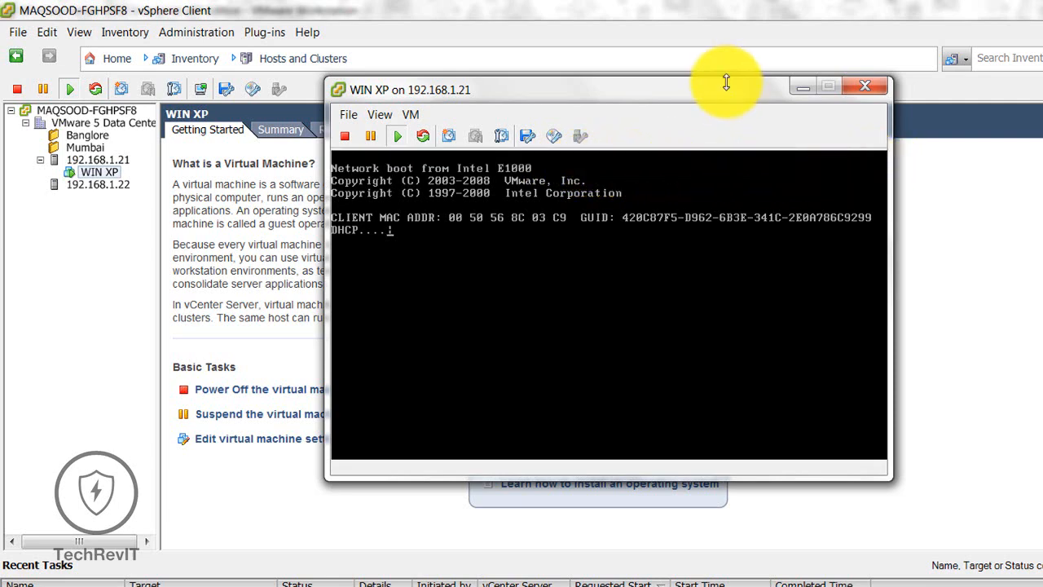
{"action": "mouse_move", "coordinate": [726, 82]}
{"action": "left_mouse_down"}
{"action": "mouse_move", "coordinate": [769, 128]}
{"action": "mouse_move", "coordinate": [698, 220]}
{"action": "mouse_move", "coordinate": [729, 87]}
{"action": "left_mouse_up"}
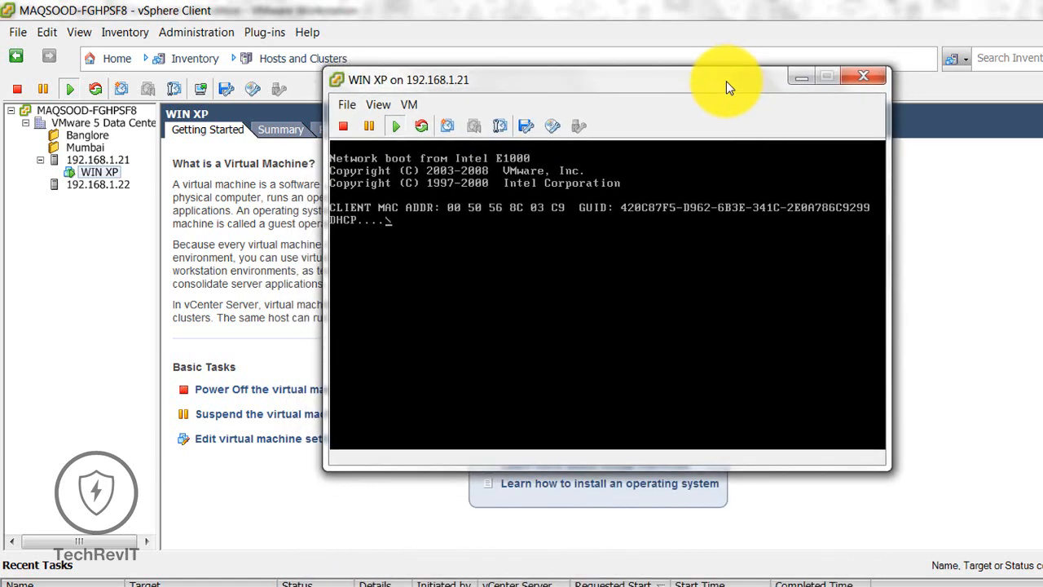
{"action": "left_click", "coordinate": [486, 234]}
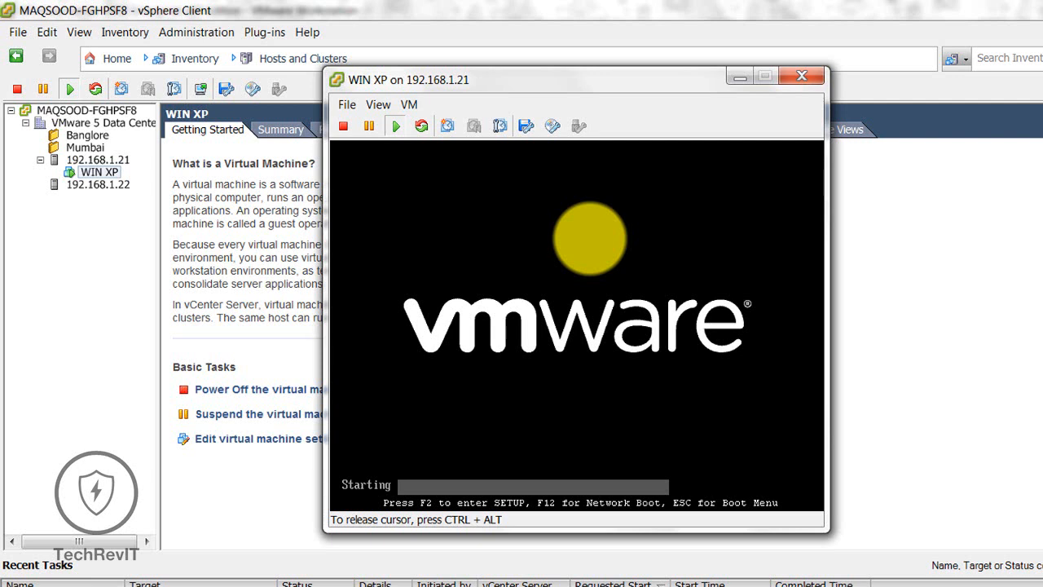
Step: Enter the BIOS with F2 and expand Removable Devices in the Boot tab's device list
{"action": "key", "text": "F2"}
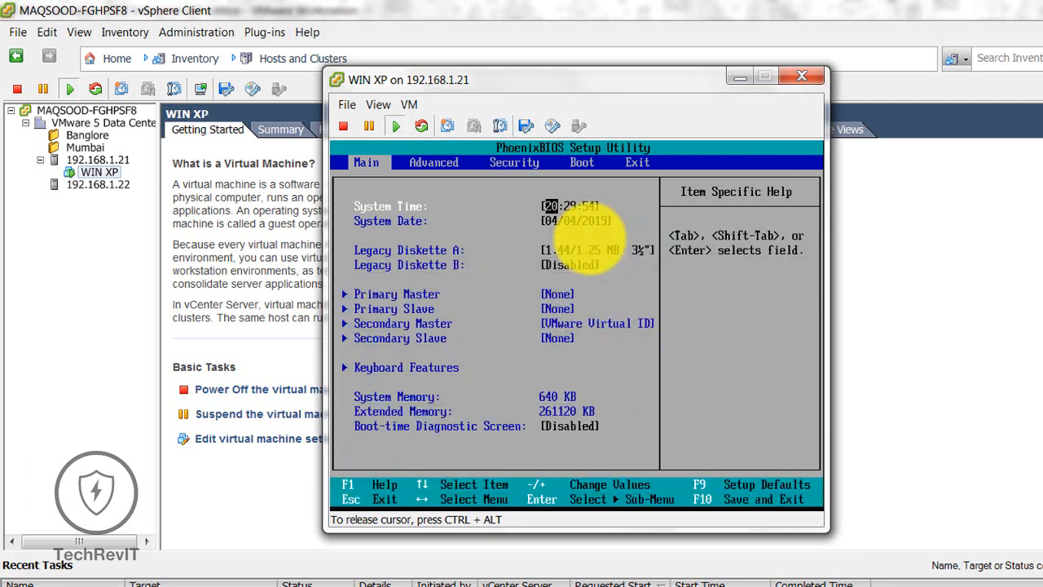
{"action": "key", "text": "Right"}
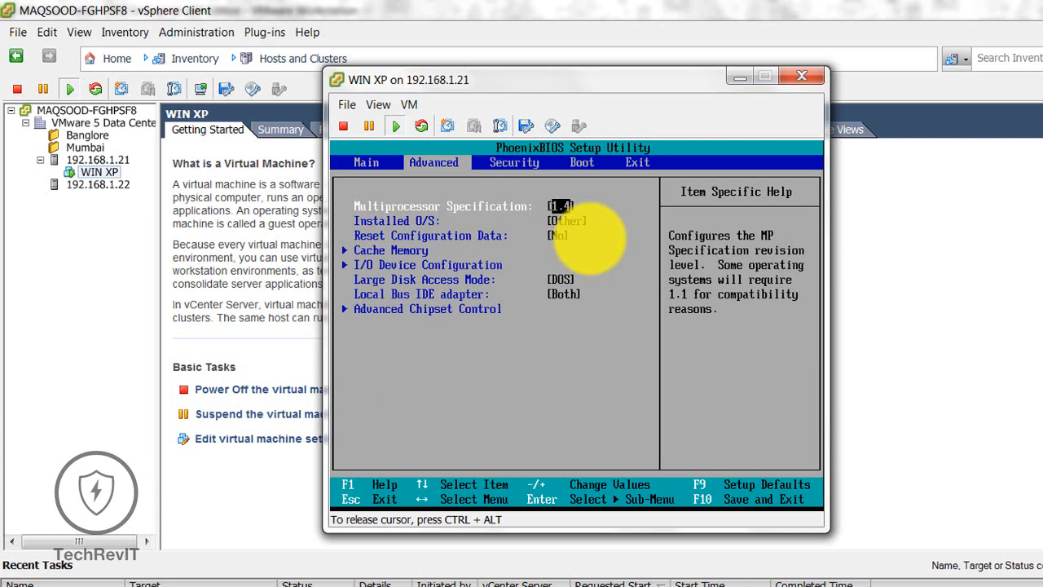
{"action": "key", "text": "Right"}
{"action": "key", "text": "Right"}
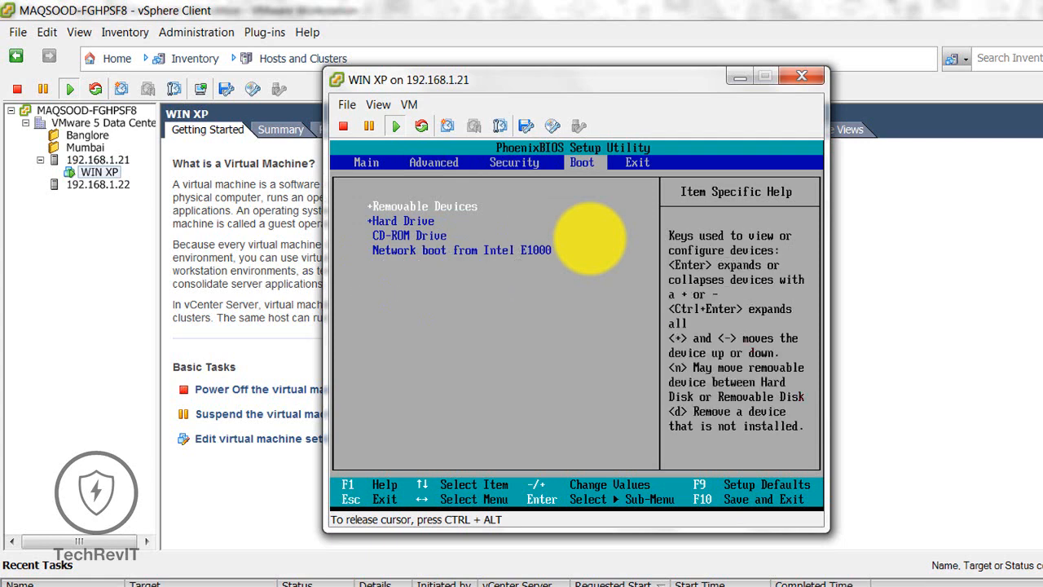
{"action": "key", "text": "Down"}
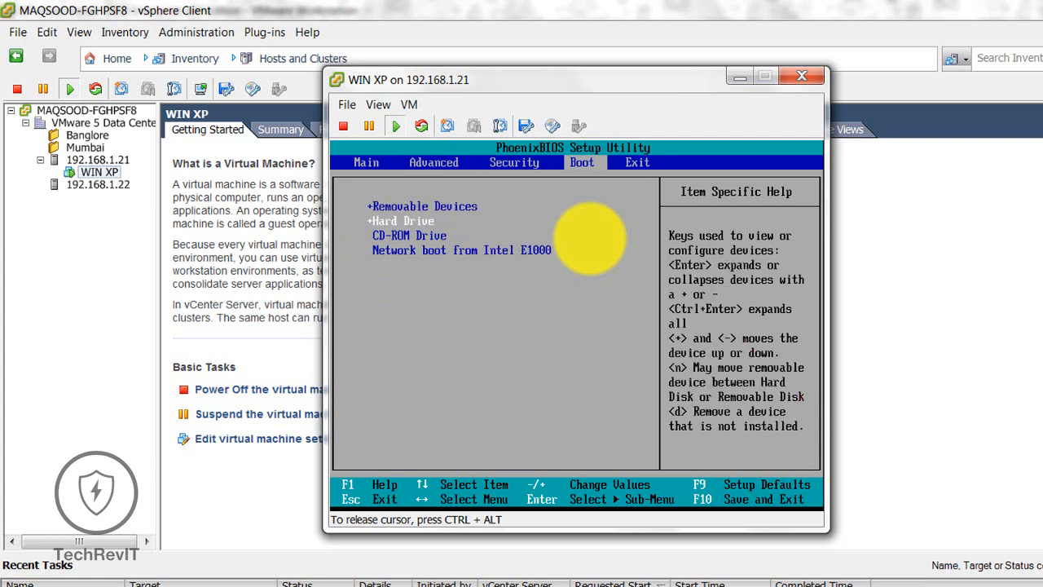
{"action": "key", "text": "Down"}
{"action": "key", "text": "Up"}
{"action": "key", "text": "Up"}
{"action": "key", "text": "Right"}
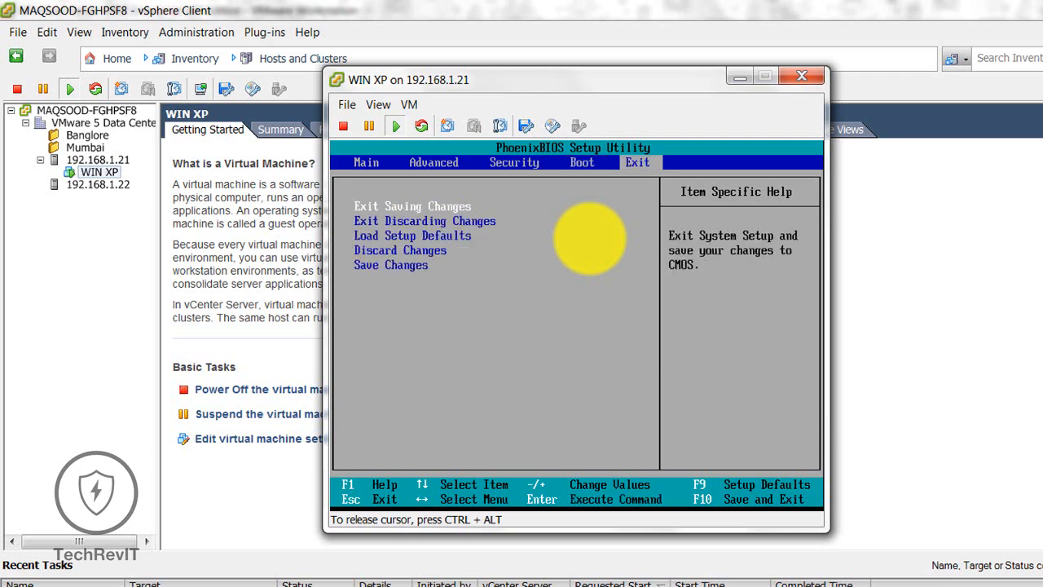
{"action": "key", "text": "Left"}
{"action": "key", "text": "Down"}
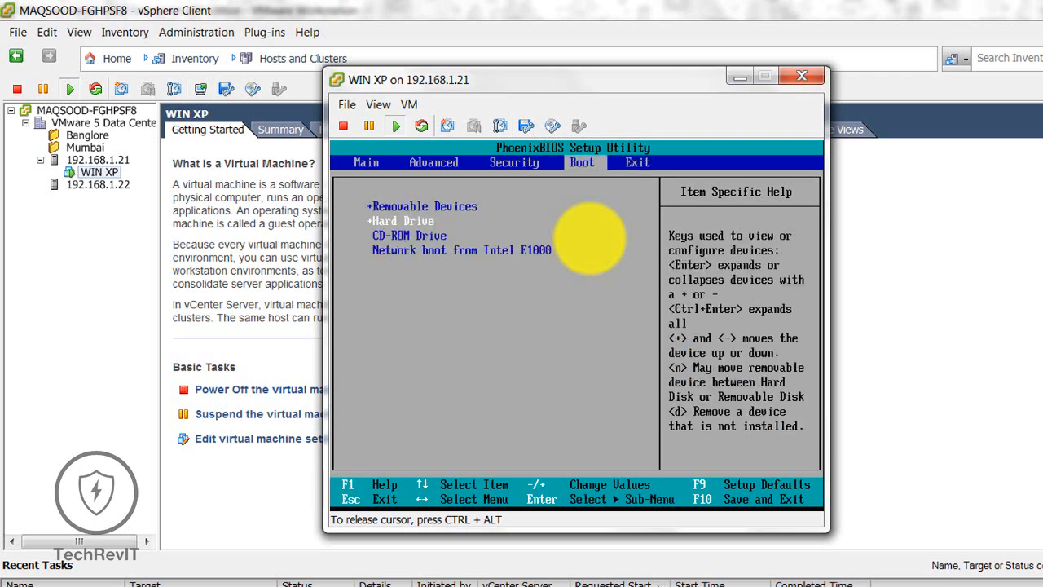
{"action": "key", "text": "Up"}
{"action": "key", "text": "Down"}
{"action": "key", "text": "Down"}
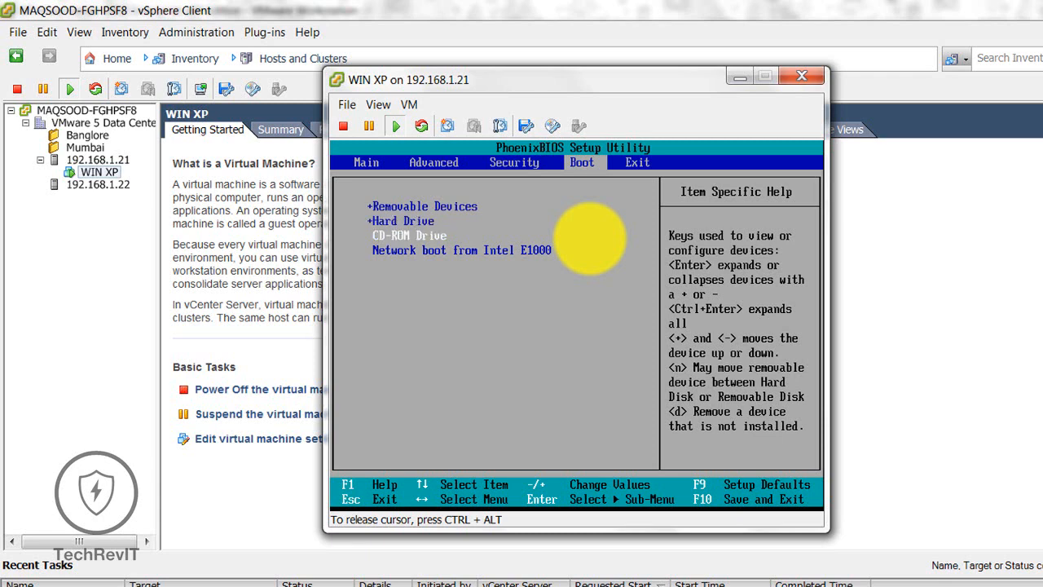
{"action": "key", "text": "Up"}
{"action": "key", "text": "Up"}
{"action": "key", "text": "Up"}
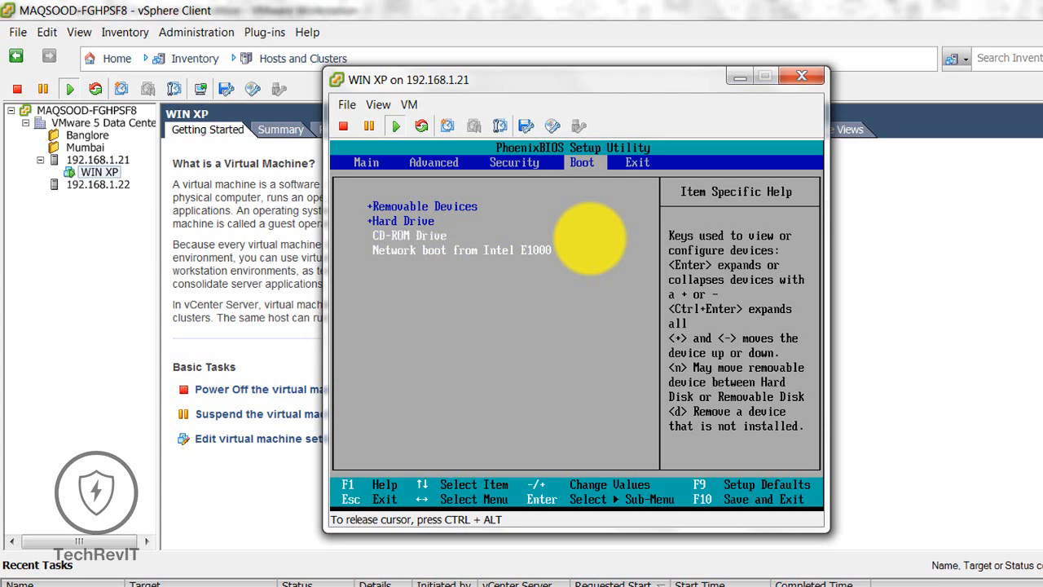
{"action": "key", "text": "Return"}
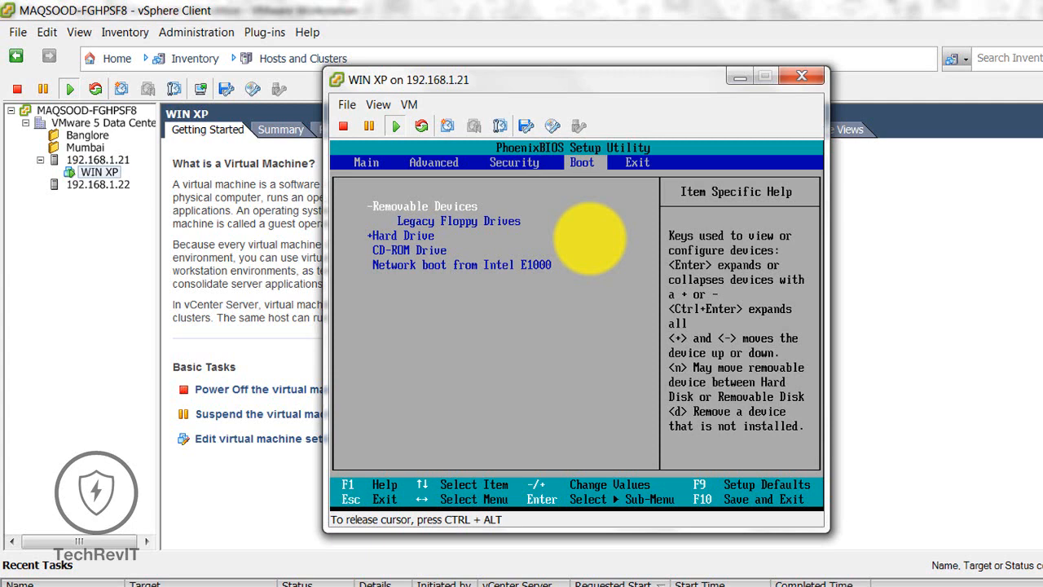
Step: Move CD-ROM Drive to the top of the boot order, then save and exit with F10
{"action": "key", "text": "minus"}
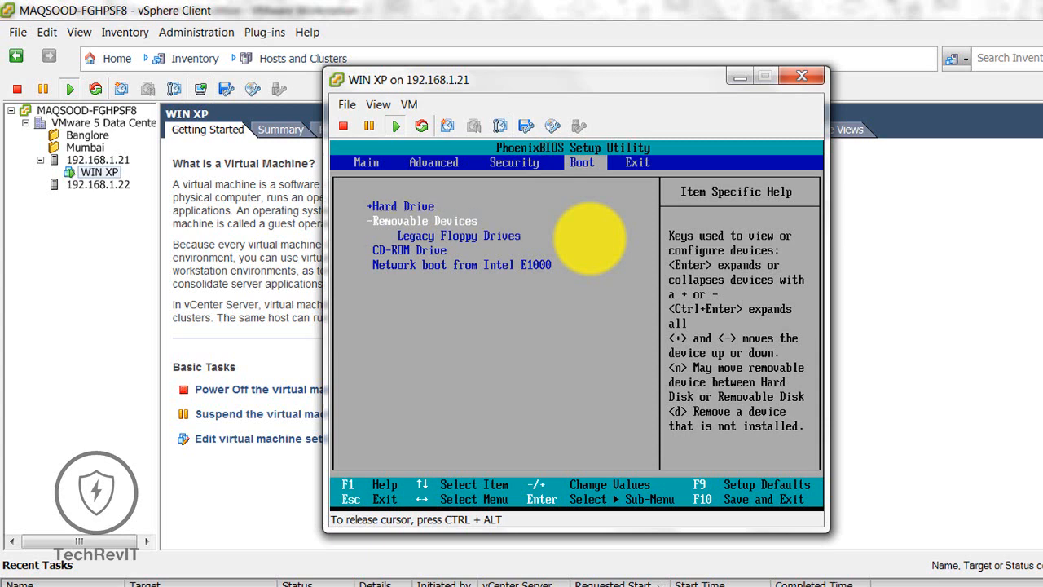
{"action": "key", "text": "minus"}
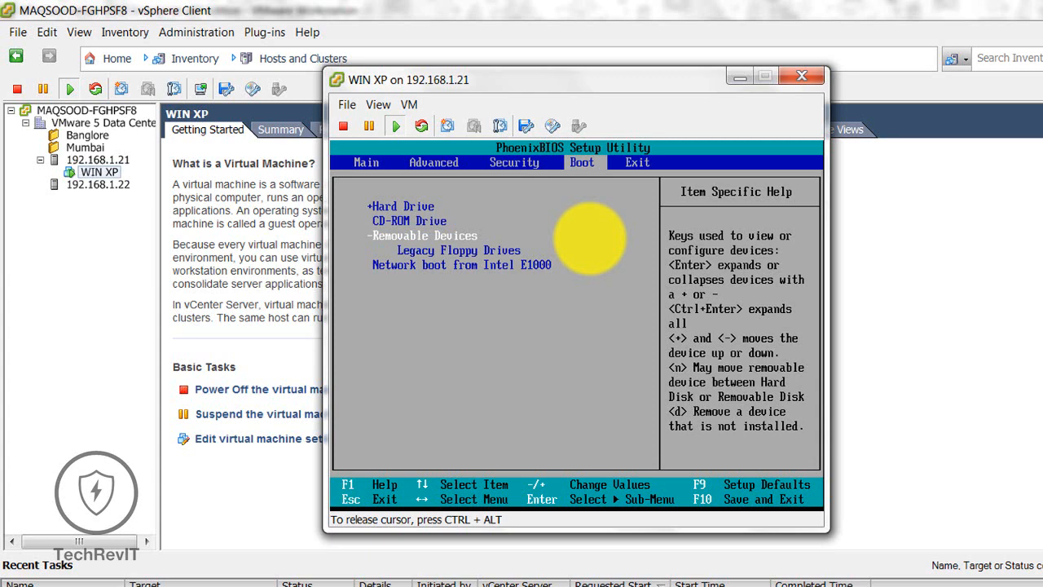
{"action": "key", "text": "Up"}
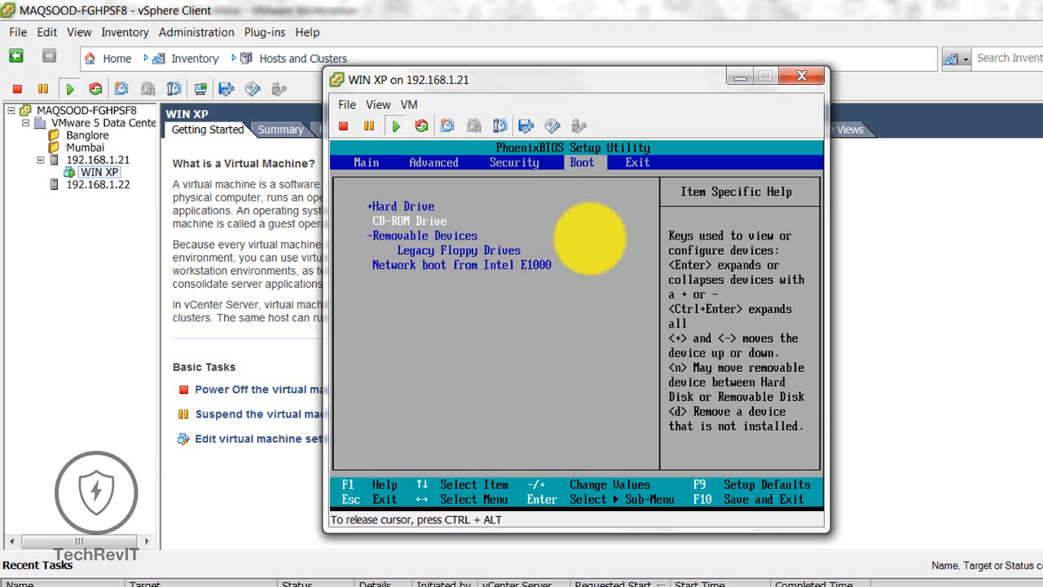
{"action": "key", "text": "Up"}
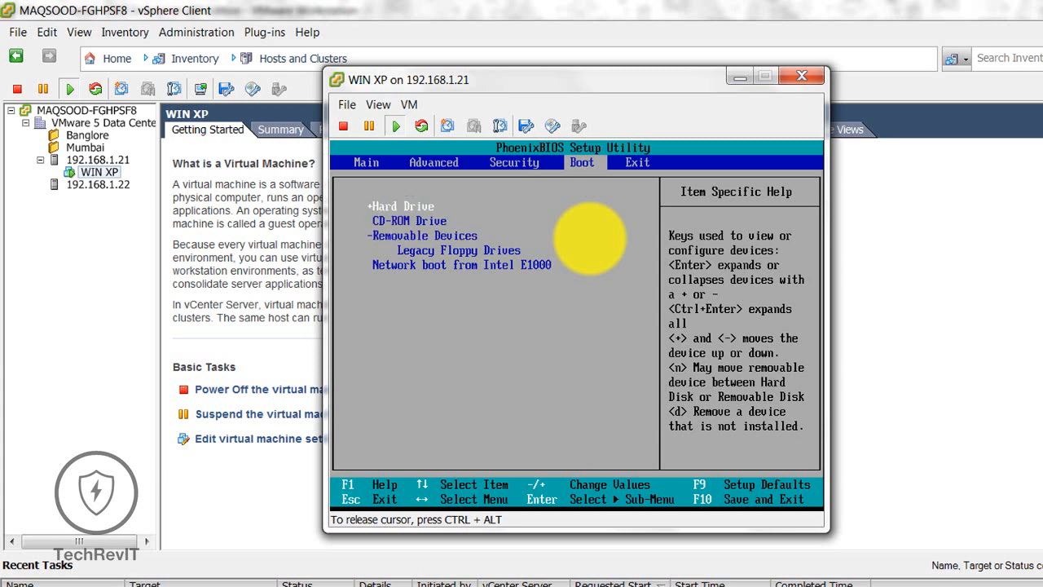
{"action": "key", "text": "minus"}
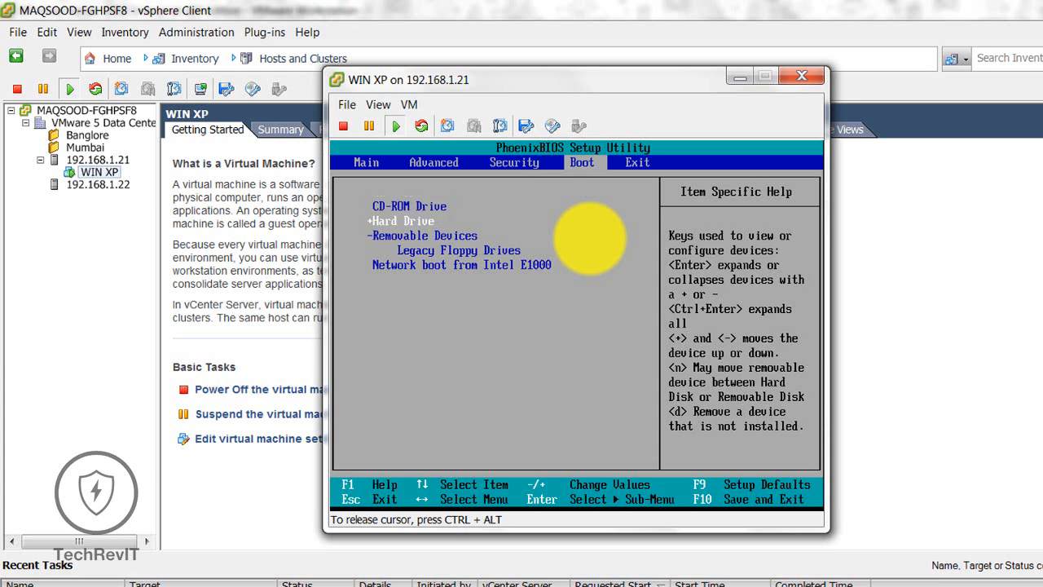
{"action": "key", "text": "F10"}
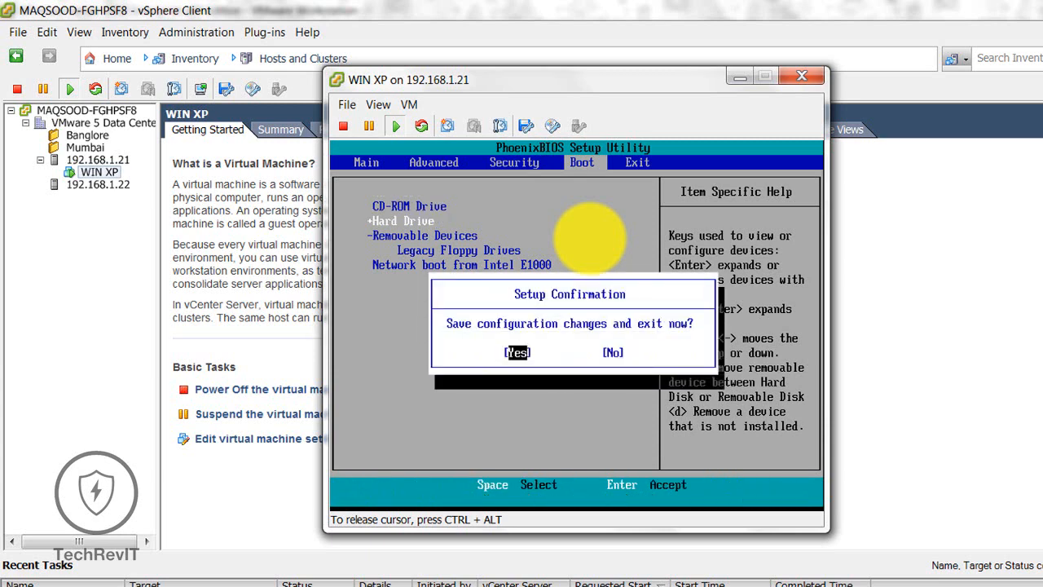
{"action": "key", "text": "Return"}
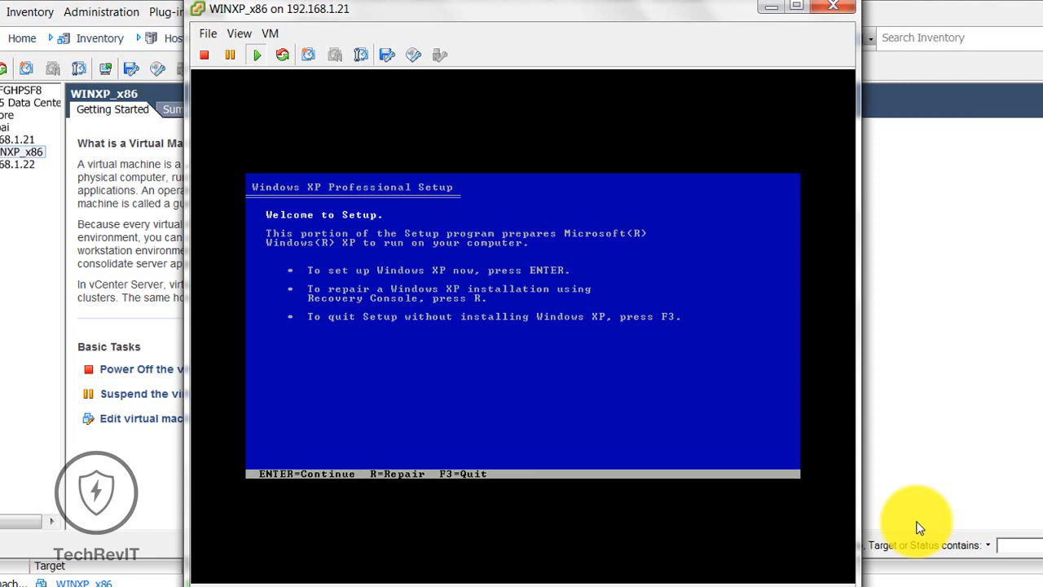
Step: Accept the Windows XP licence with F8 and create a 5000 MB partition
{"action": "left_click", "coordinate": [680, 300]}
{"action": "key", "text": "Return"}
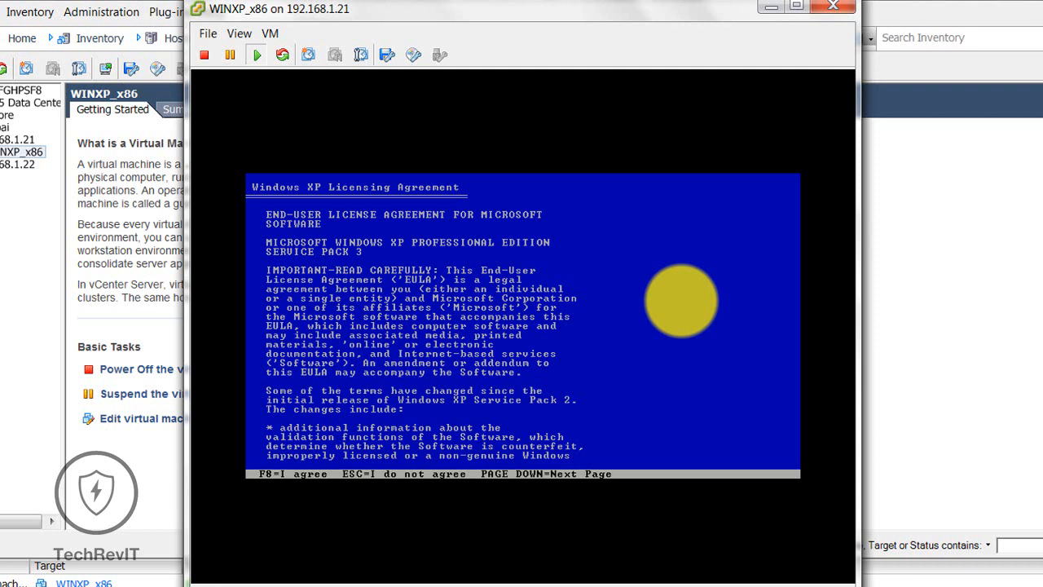
{"action": "key", "text": "F8"}
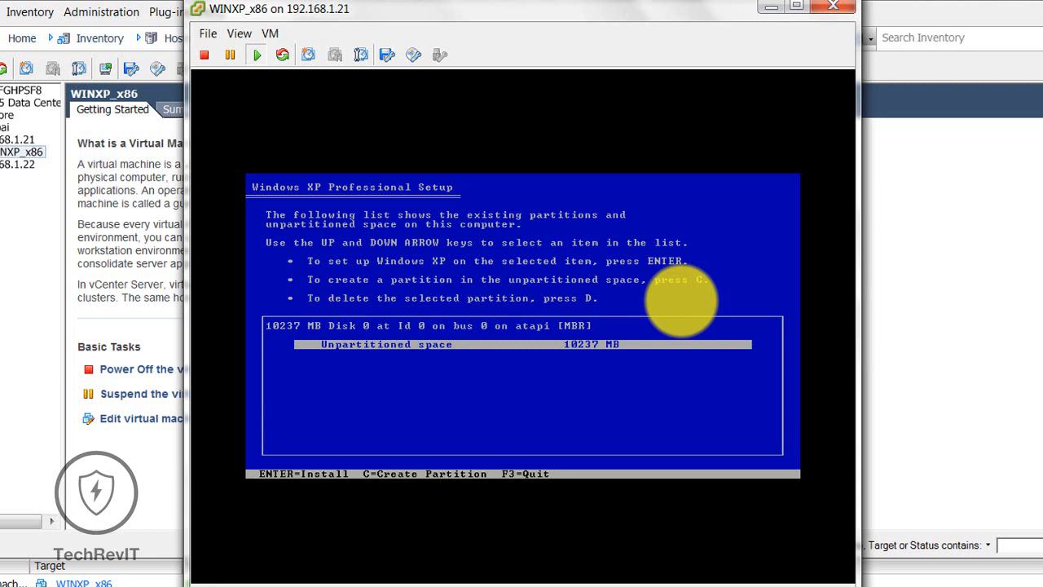
{"action": "key", "text": "c"}
{"action": "key", "text": "BackSpace"}
{"action": "key", "text": "BackSpace"}
{"action": "key", "text": "BackSpace"}
{"action": "key", "text": "BackSpace"}
{"action": "key", "text": "BackSpace"}
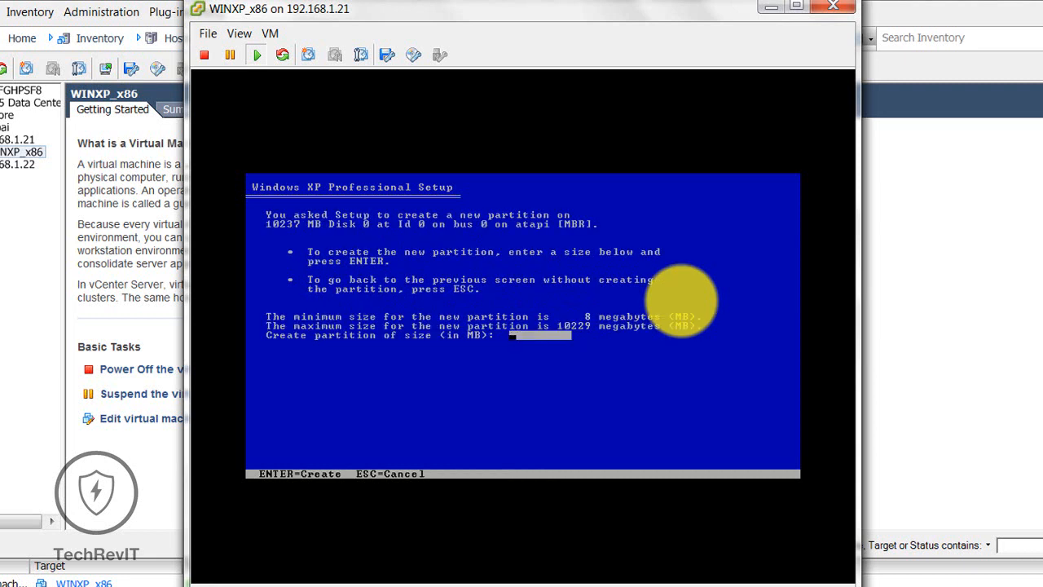
{"action": "type", "text": "50000"}
{"action": "key", "text": "BackSpace"}
{"action": "key", "text": "BackSpace"}
{"action": "key", "text": "BackSpace"}
{"action": "key", "text": "BackSpace"}
{"action": "key", "text": "BackSpace"}
{"action": "type", "text": "5000"}
{"action": "key", "text": "Return"}
Step: Delete that C: partition, recreate it in the unpartitioned space and install Windows there
{"action": "key", "text": "Up"}
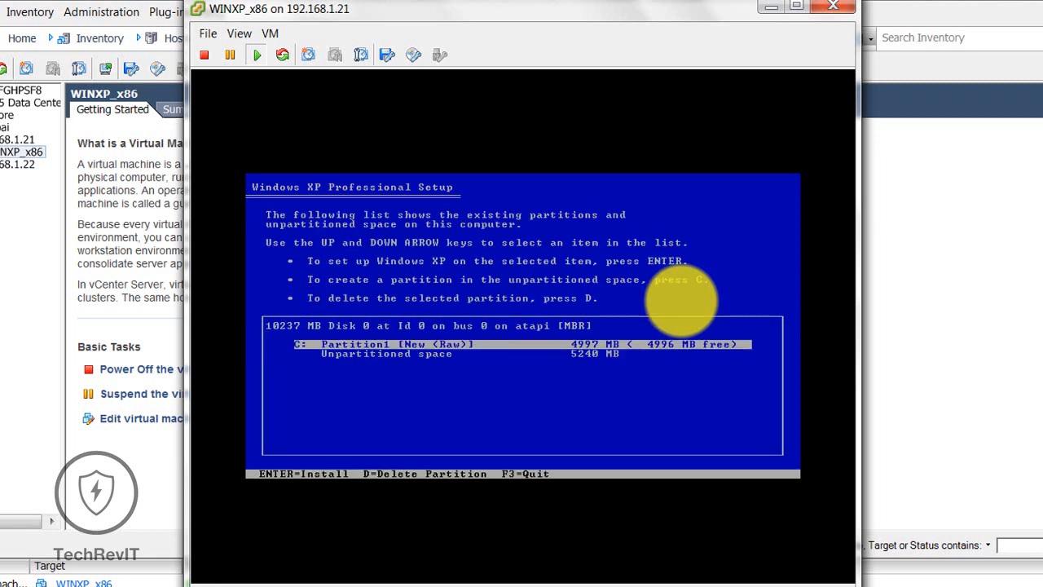
{"action": "key", "text": "d"}
{"action": "key", "text": "l"}
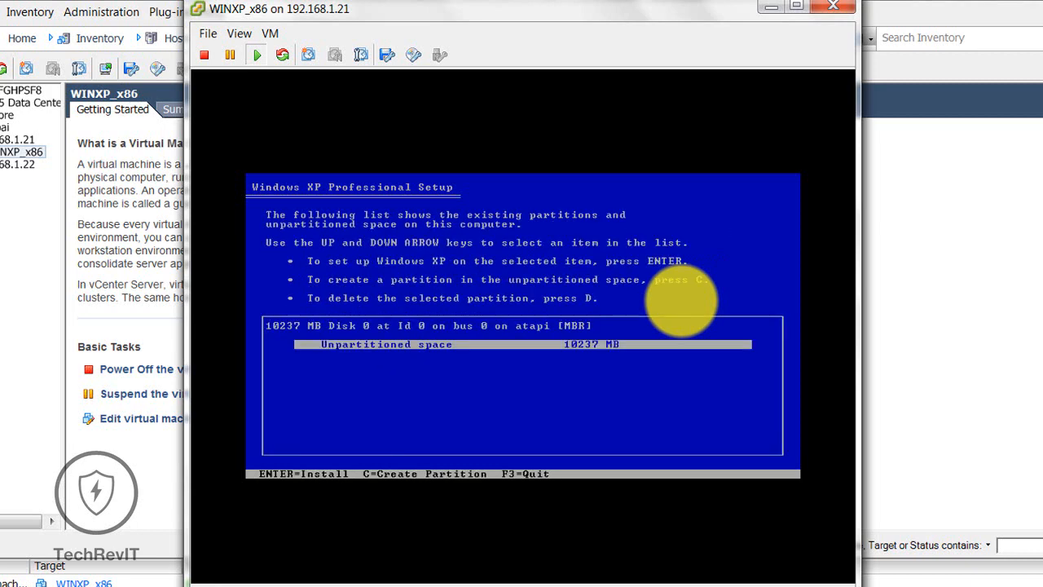
{"action": "key", "text": "c"}
{"action": "key", "text": "Return"}
{"action": "key", "text": "Return"}
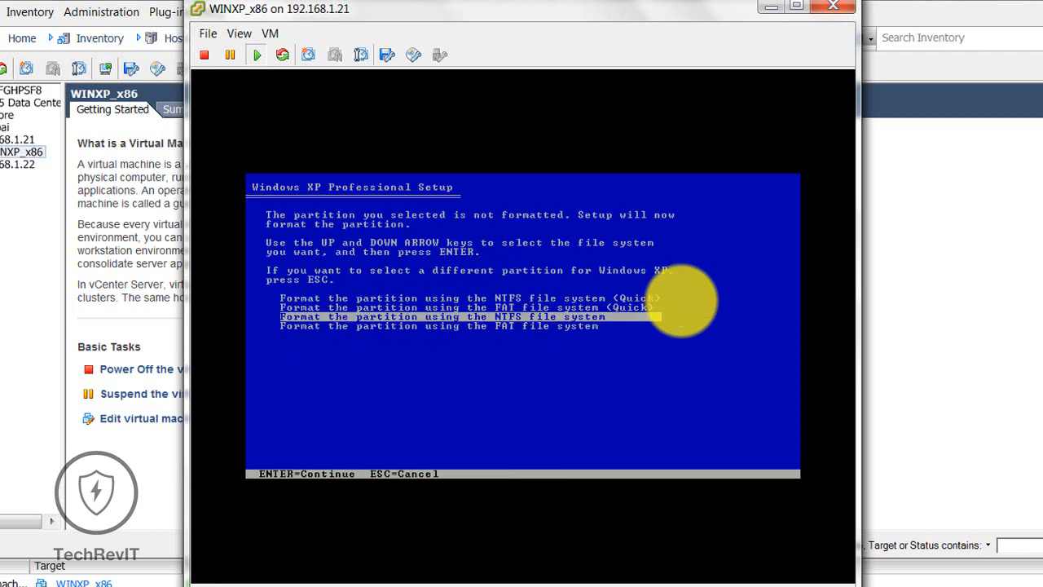
Step: Choose the NTFS format option for the new partition and start formatting
{"action": "key", "text": "Down"}
{"action": "key", "text": "Down"}
{"action": "key", "text": "Down"}
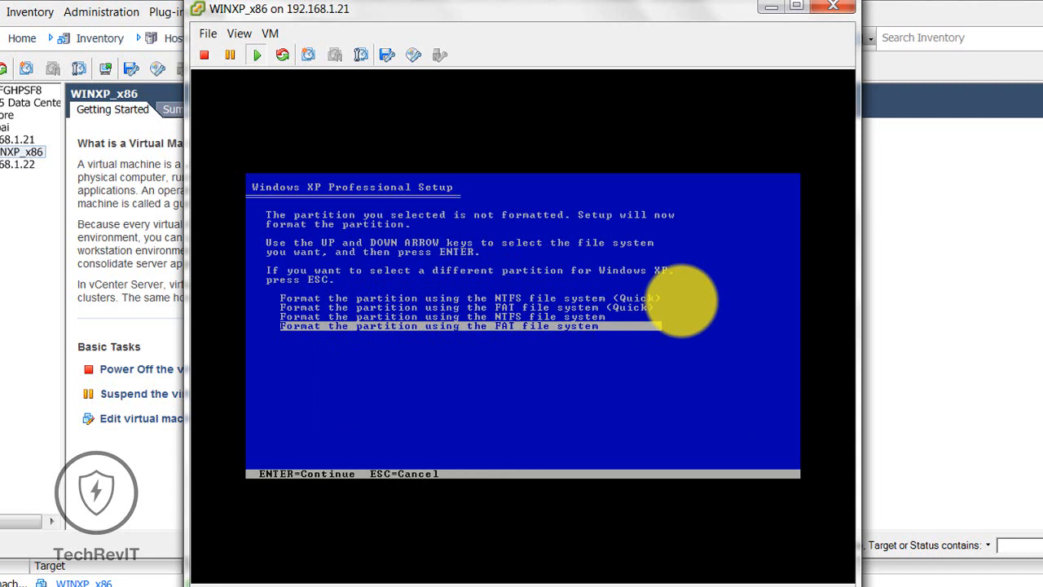
{"action": "key", "text": "Up"}
{"action": "key", "text": "Up"}
{"action": "key", "text": "Up"}
{"action": "key", "text": "Down"}
{"action": "key", "text": "Down"}
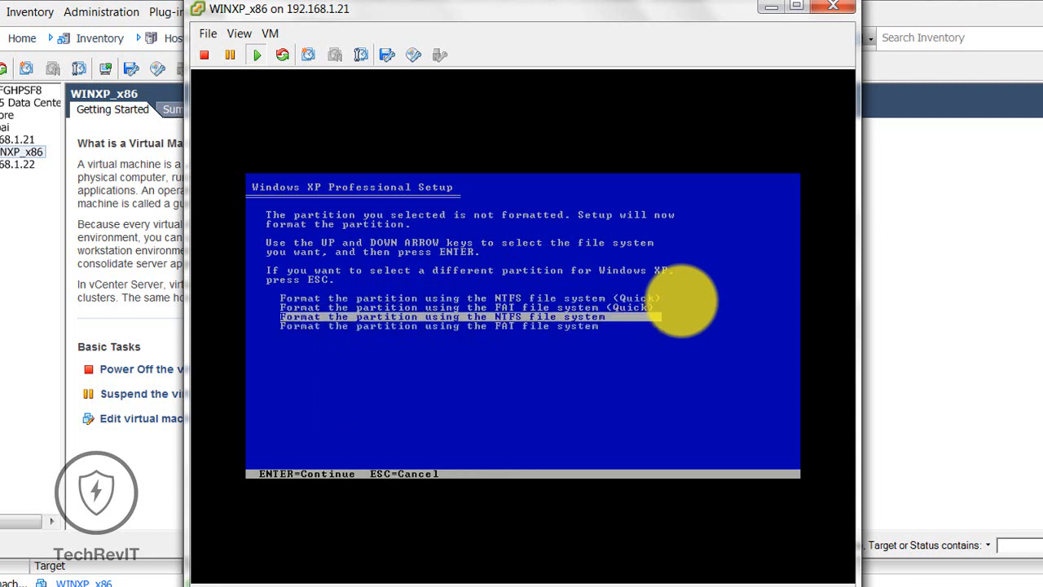
{"action": "key", "text": "Up"}
{"action": "key", "text": "Up"}
{"action": "key", "text": "Return"}
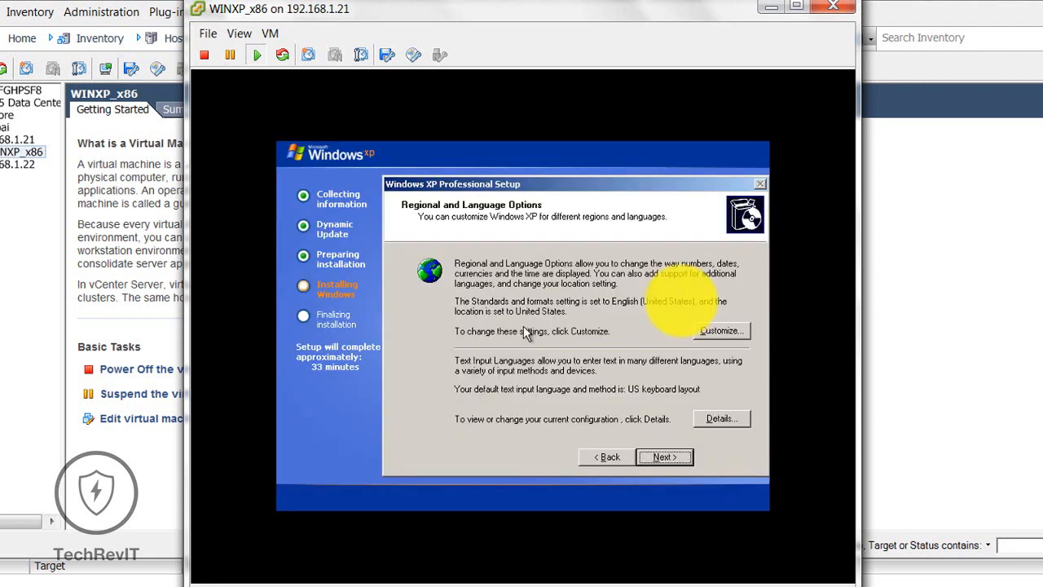
Step: Accept the regional options and enter the owner name and organization
{"action": "left_click", "coordinate": [667, 457]}
{"action": "type", "text": "Techrevit"}
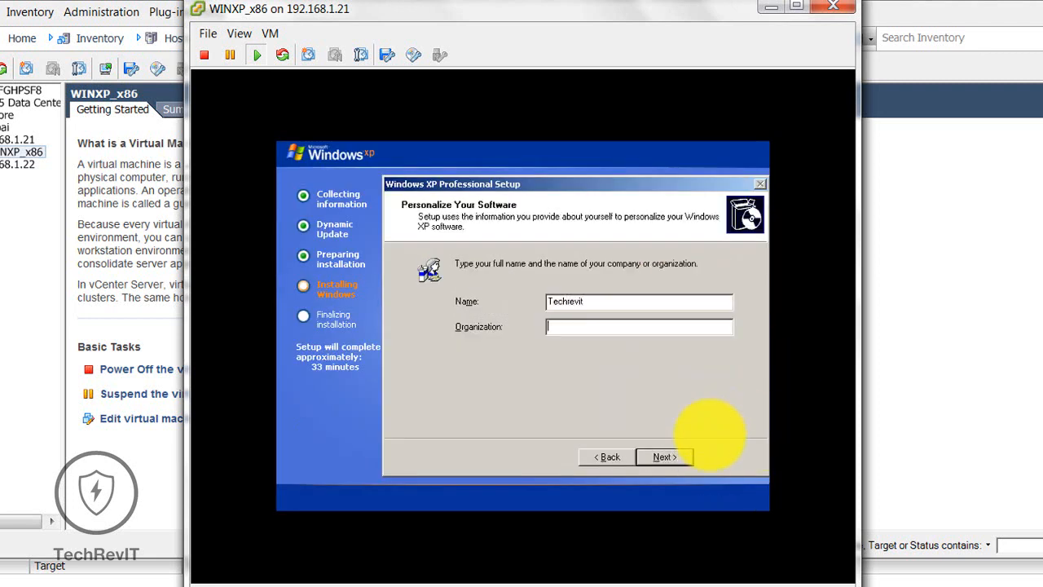
{"action": "key", "text": "Tab"}
{"action": "type", "text": "Techrevit"}
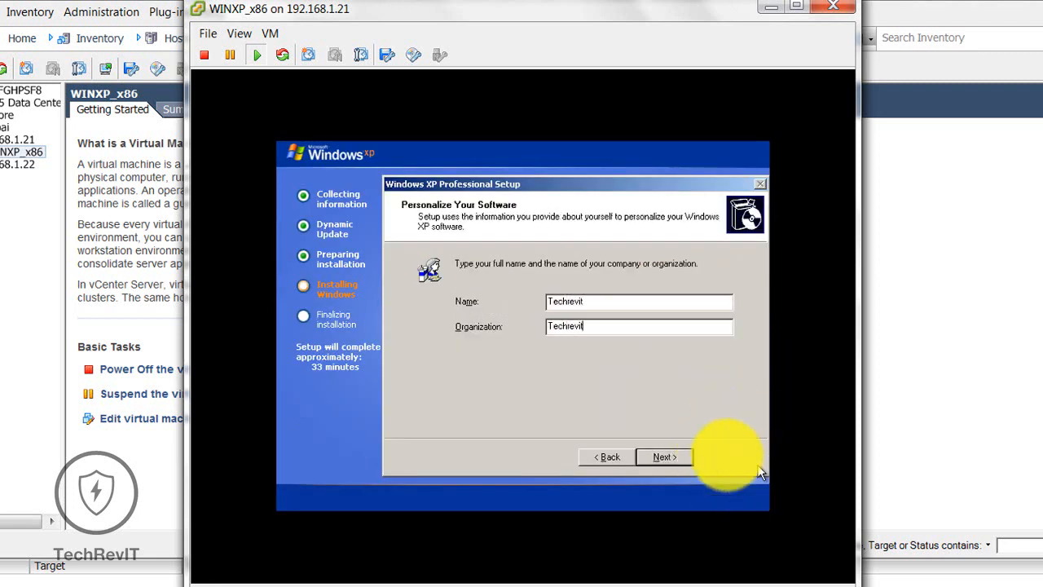
{"action": "left_click", "coordinate": [667, 457]}
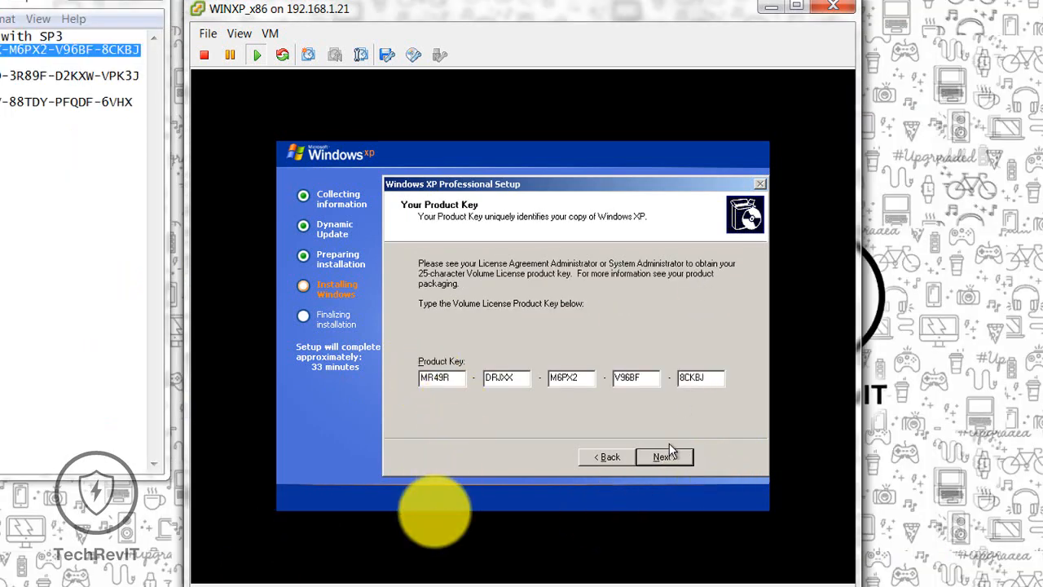
Step: Get past the product key page and set the administrator password
{"action": "left_click", "coordinate": [668, 456]}
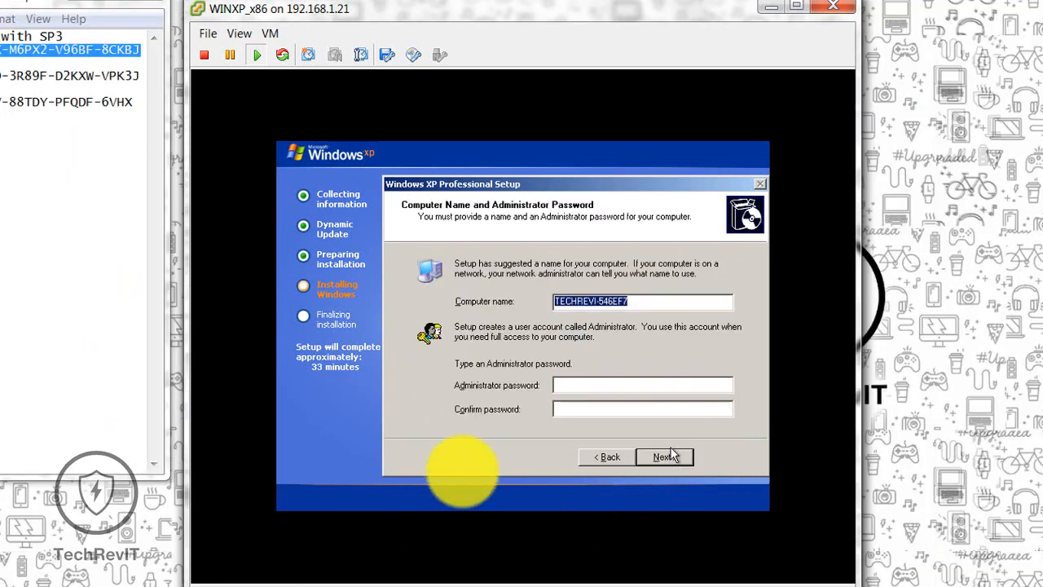
{"action": "left_click", "coordinate": [619, 383]}
{"action": "type", "text": "123456"}
{"action": "key", "text": "BackSpace"}
{"action": "key", "text": "BackSpace"}
{"action": "key", "text": "BackSpace"}
{"action": "key", "text": "BackSpace"}
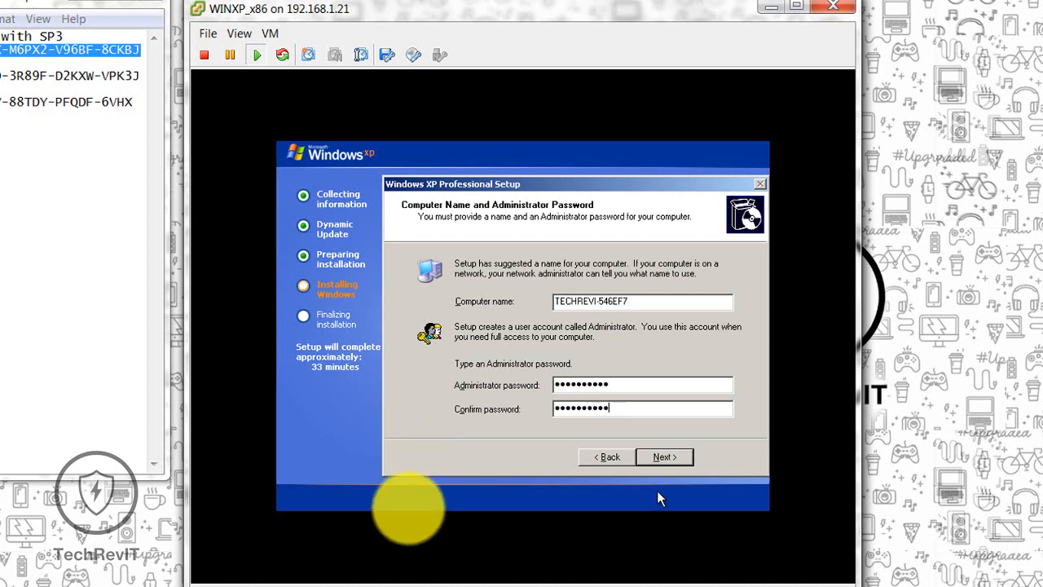
{"action": "left_click", "coordinate": [664, 459]}
Step: Set the time zone to GMT+05:30 Chennai, Kolkata, Mumbai, New Delhi; keep default networking and WORKGROUP
{"action": "left_click", "coordinate": [717, 353]}
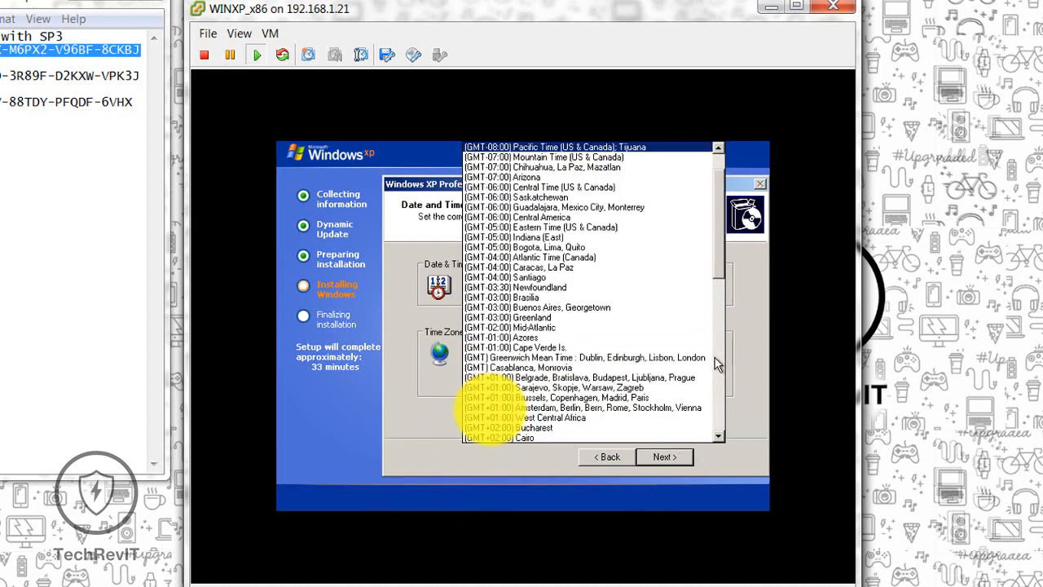
{"action": "scroll", "coordinate": [593, 293], "scroll_direction": "down", "scroll_amount": 10}
{"action": "left_click", "coordinate": [582, 319]}
{"action": "left_click", "coordinate": [664, 456]}
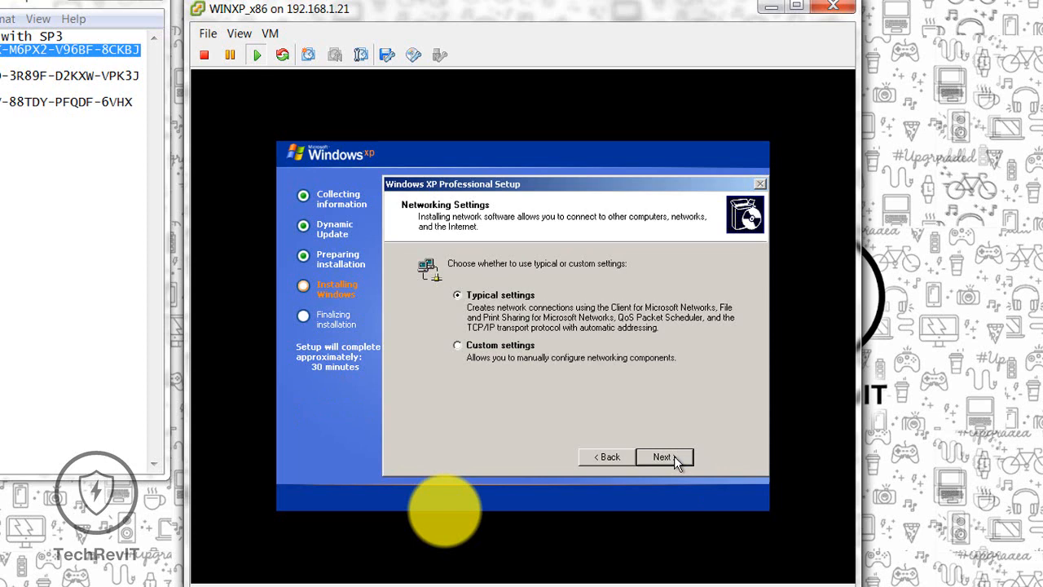
{"action": "left_click", "coordinate": [674, 456]}
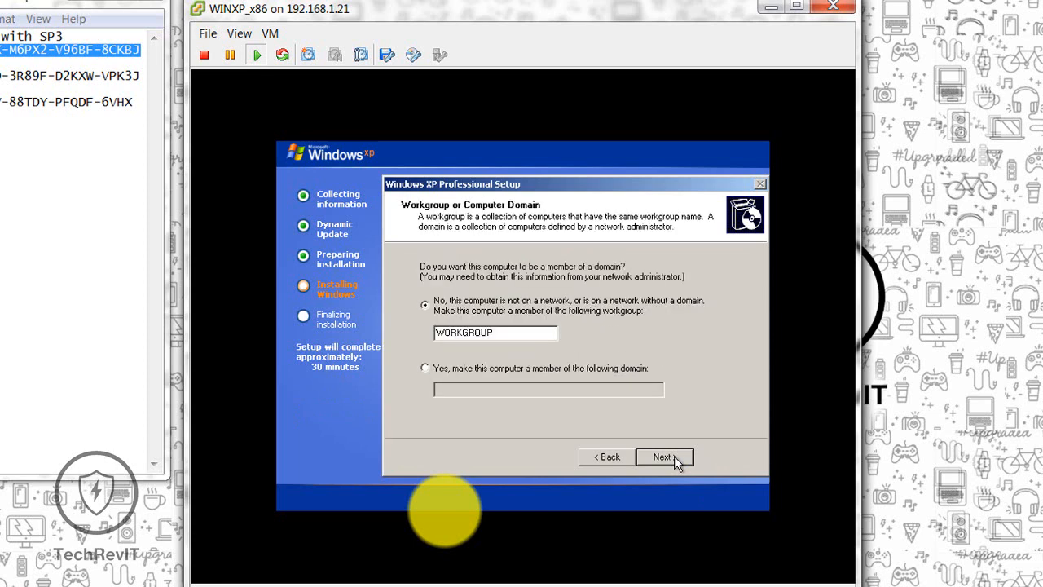
{"action": "left_click", "coordinate": [674, 455]}
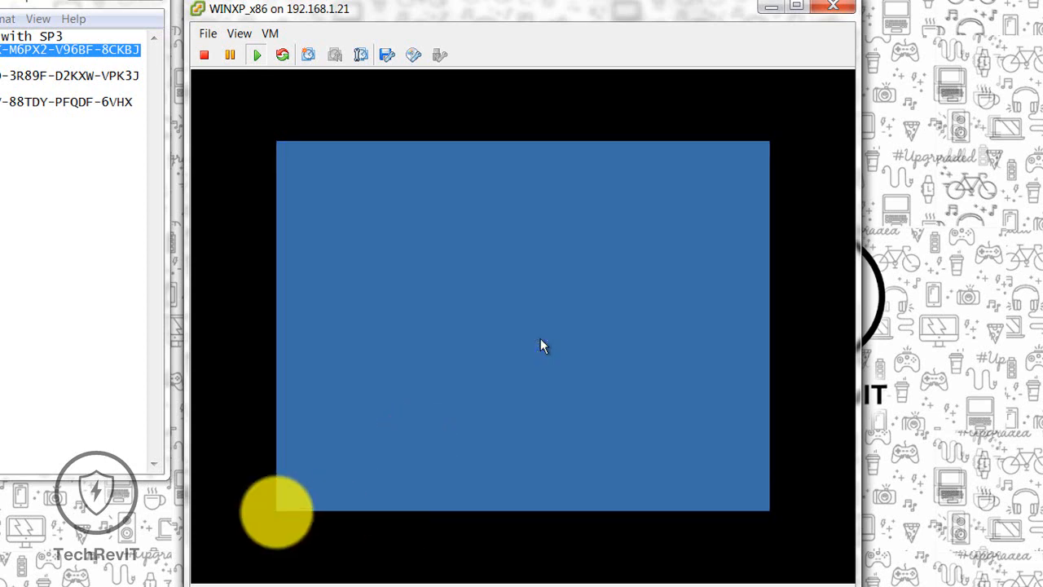